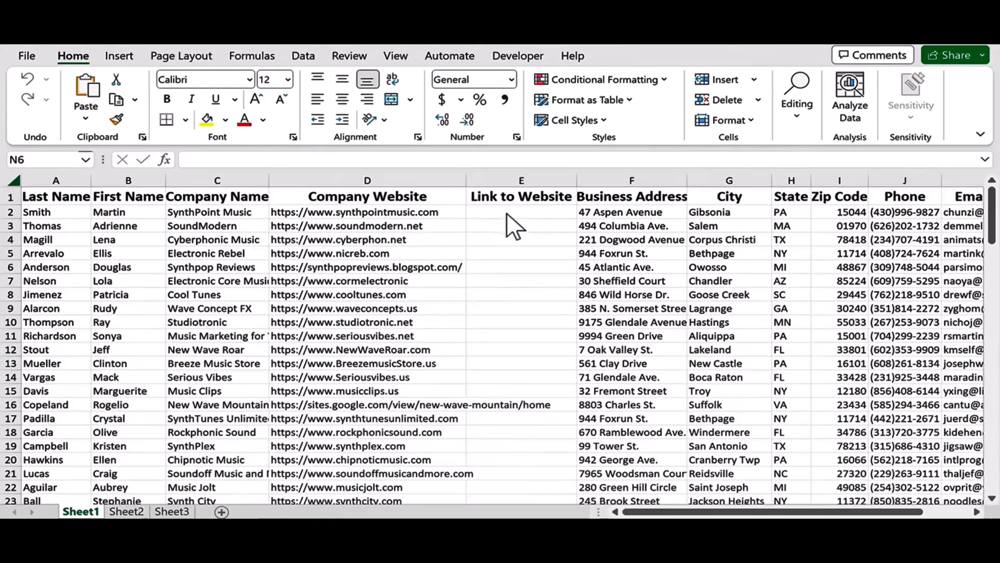
# Enter =HYPERLINK(D2,C2) in cell E2 to link to the company website with the company name as display text
pyautogui.click(521, 212)
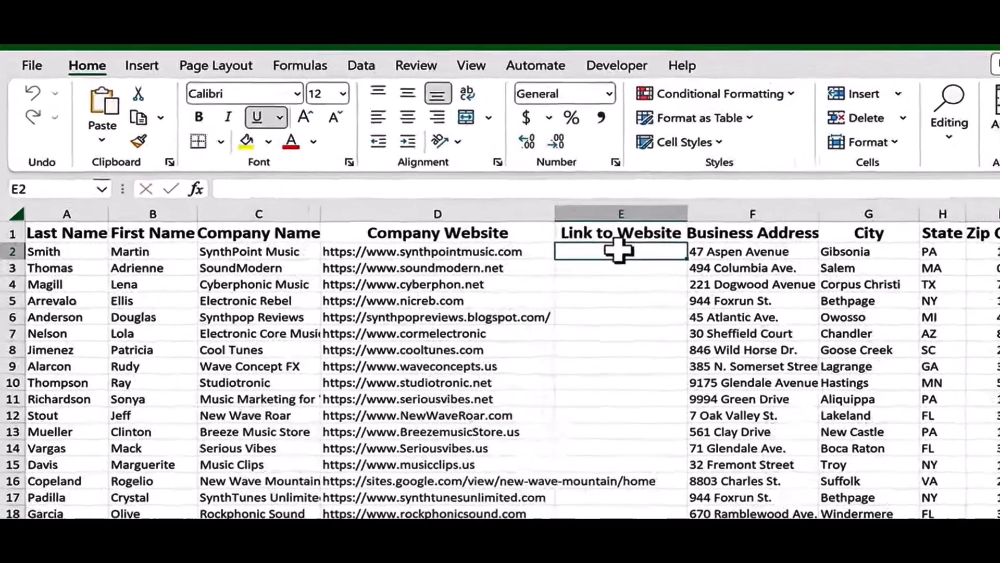
pyautogui.write('=hyp')
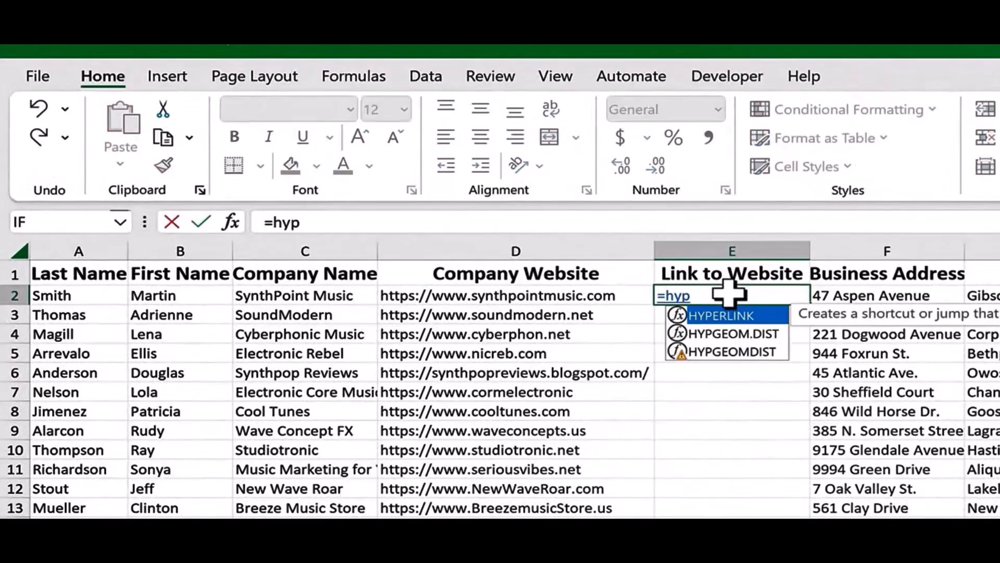
pyautogui.press('Tab')
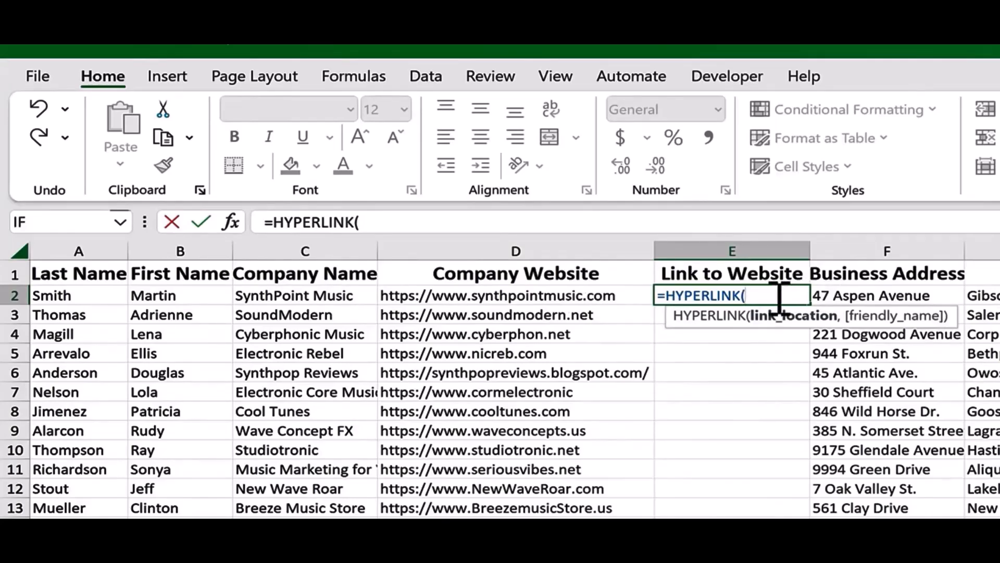
pyautogui.click(565, 303)
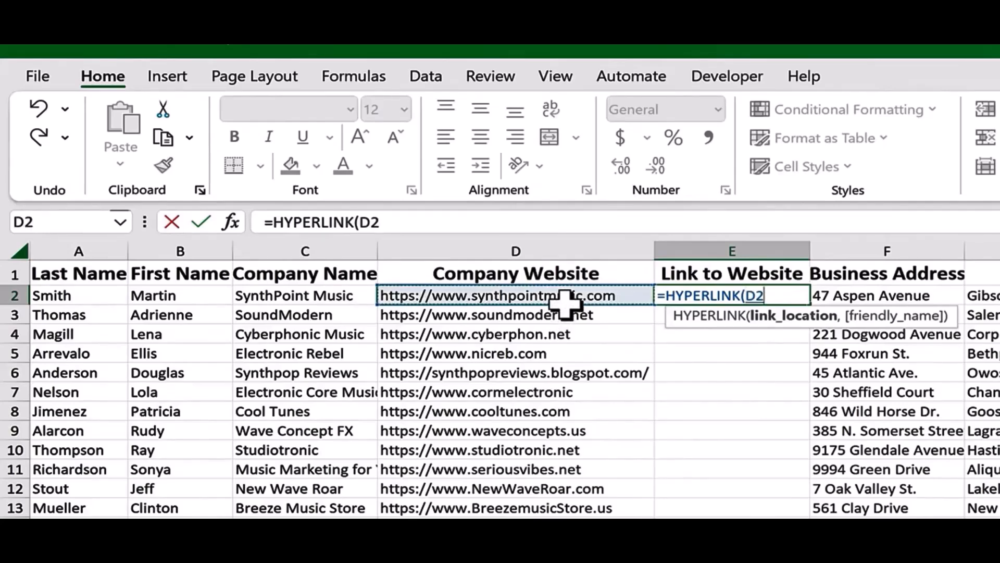
pyautogui.write(',')
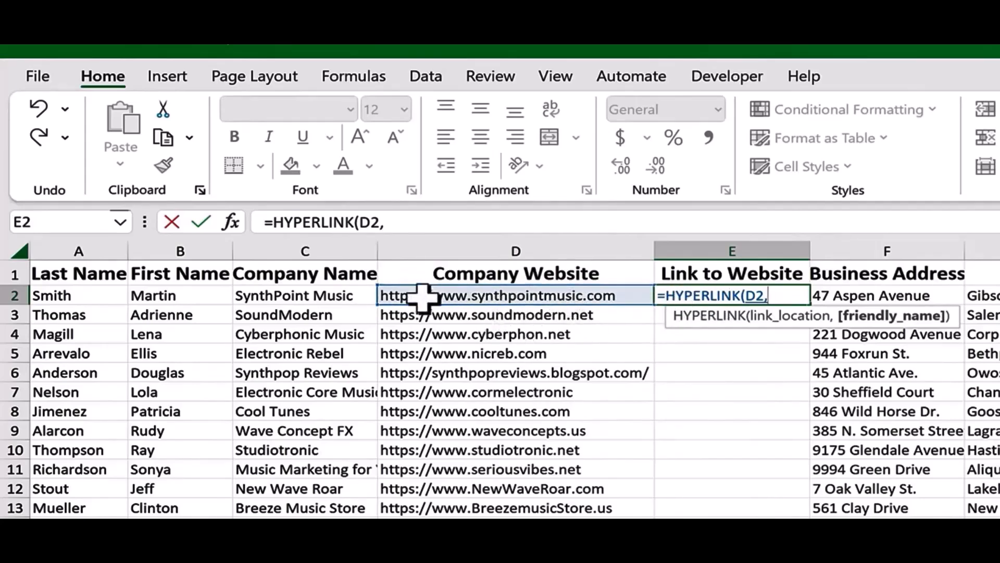
pyautogui.click(313, 296)
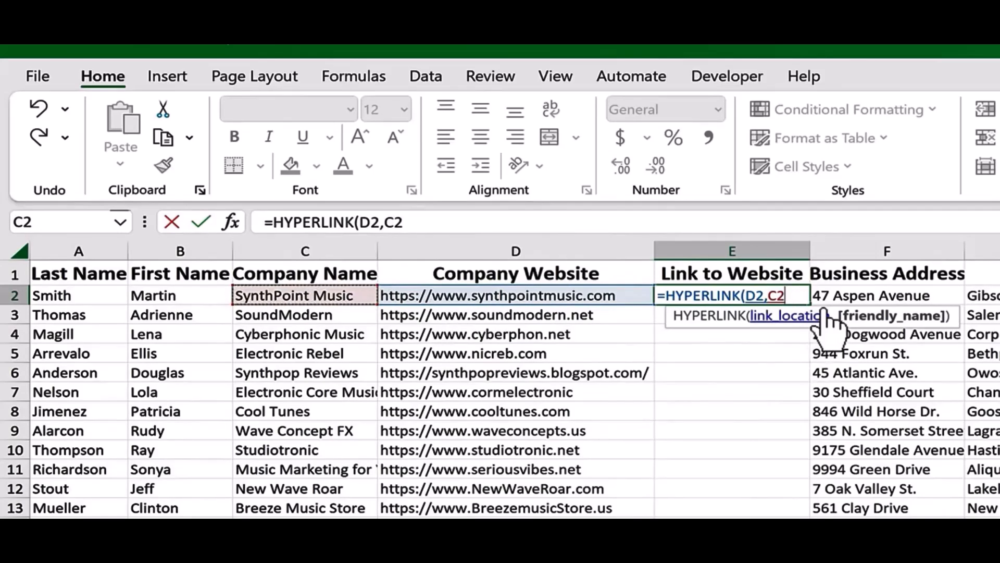
pyautogui.write(')')
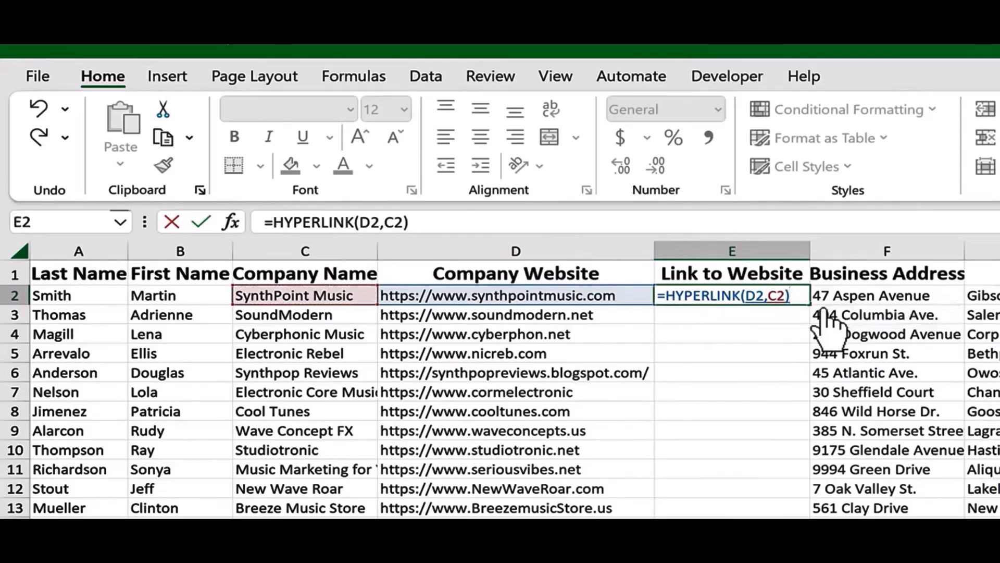
pyautogui.press('Return')
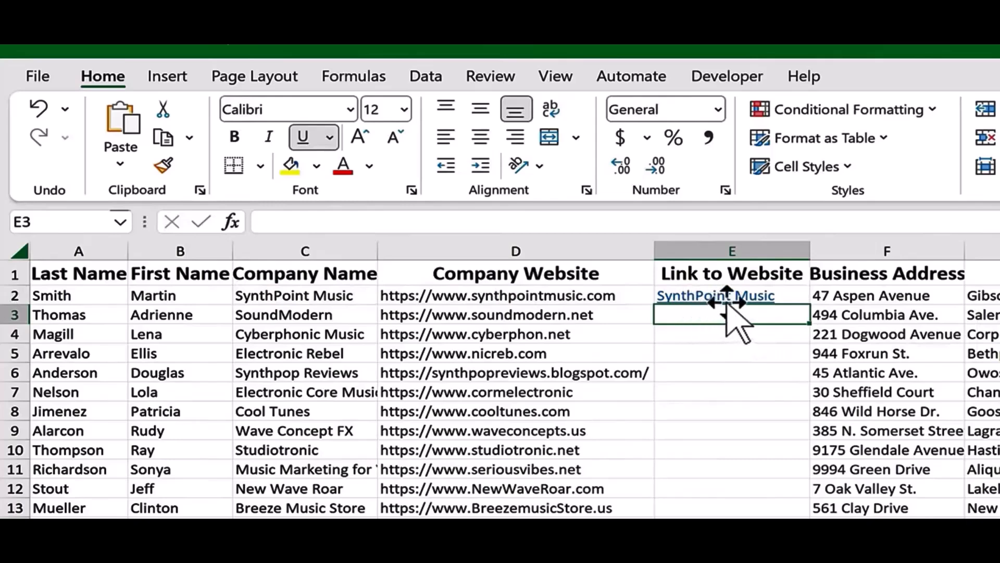
# Review the HYPERLINK formula in cell E2, highlighting its full text, and leave it as it is
pyautogui.click(793, 297)
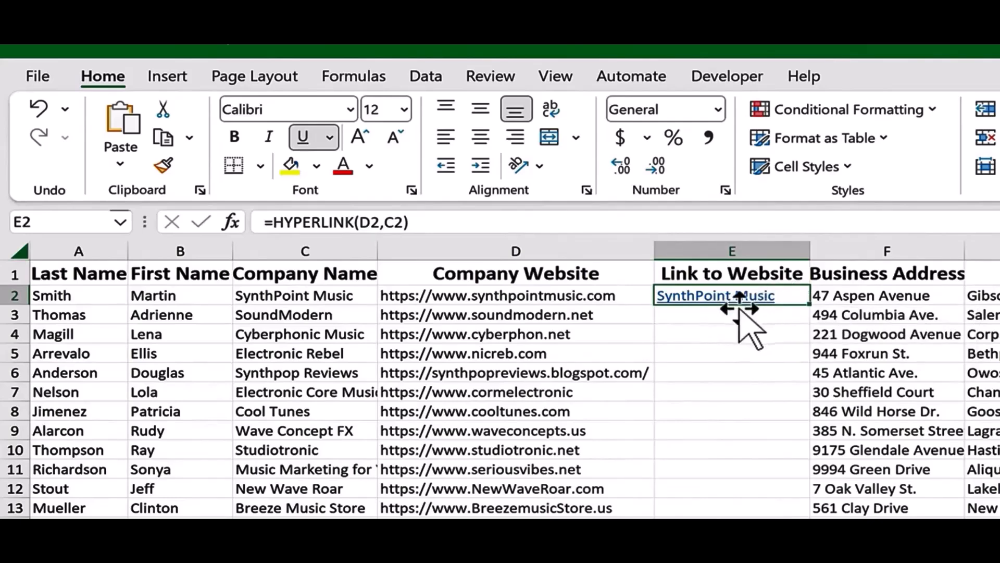
pyautogui.click(304, 222)
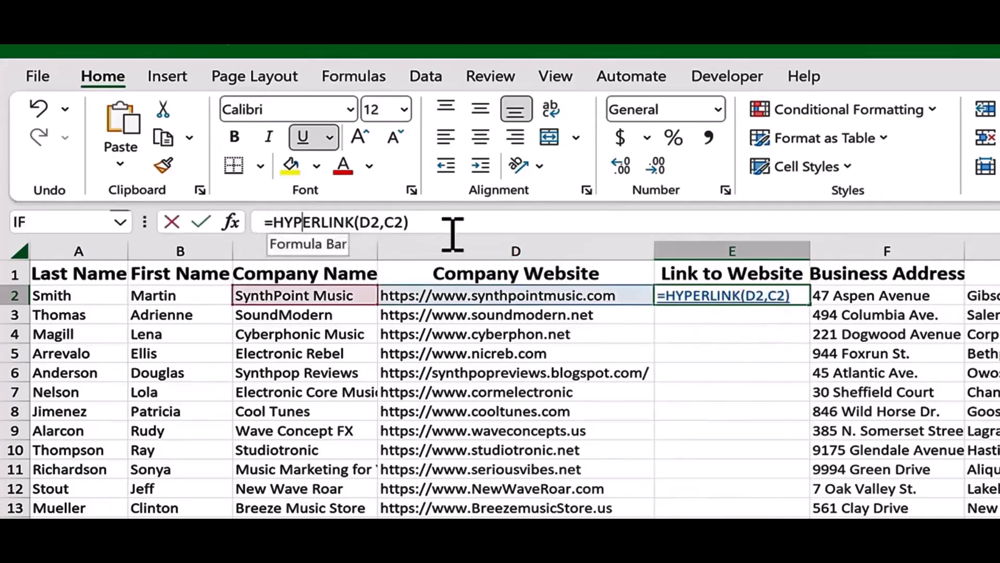
pyautogui.moveTo(265, 223); pyautogui.dragTo(452, 234)
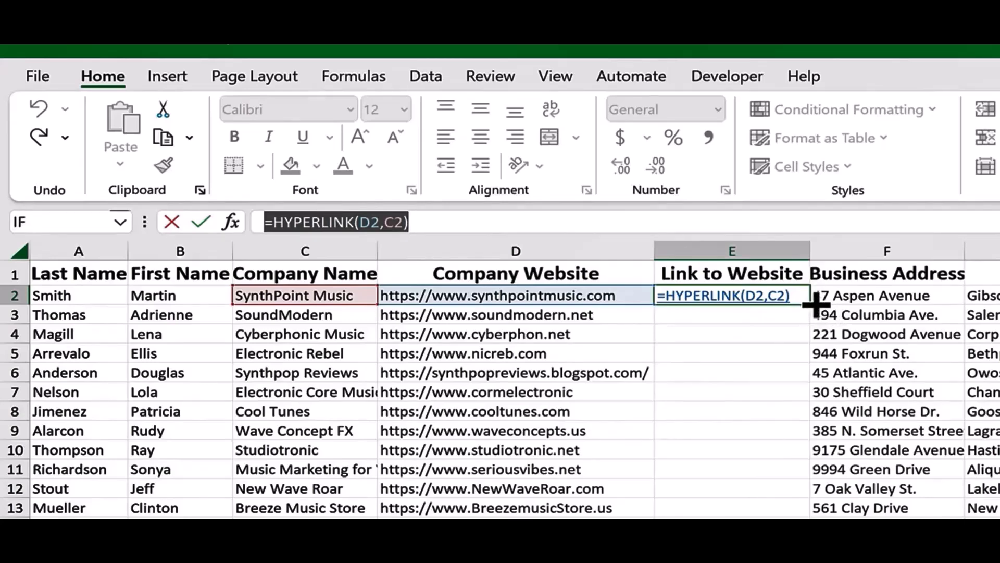
pyautogui.hotkey('ctrl', 'Return')
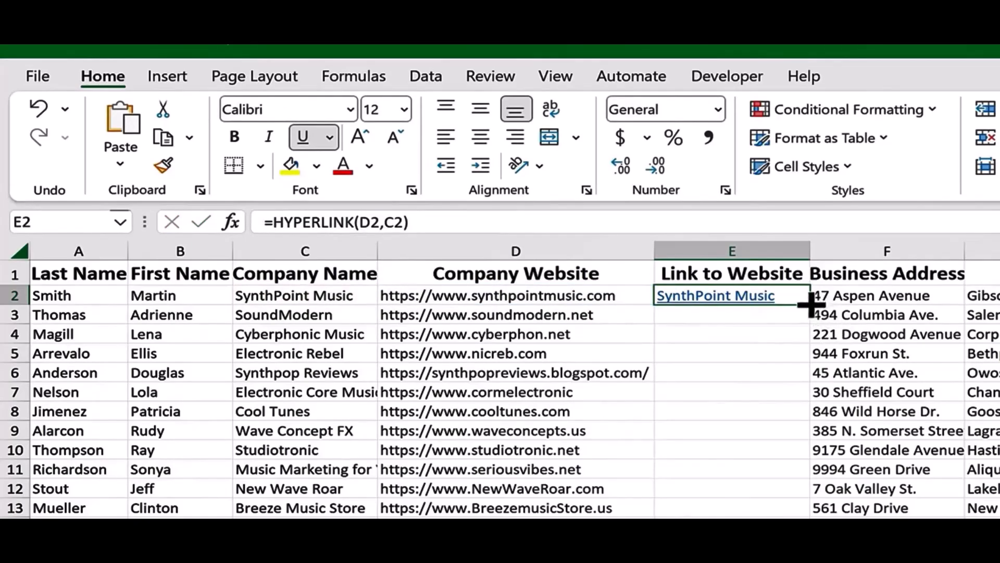
# Fill the HYPERLINK formula from E2 down the Link to Website column for all company records
pyautogui.moveTo(810, 304); pyautogui.dragTo(814, 515)
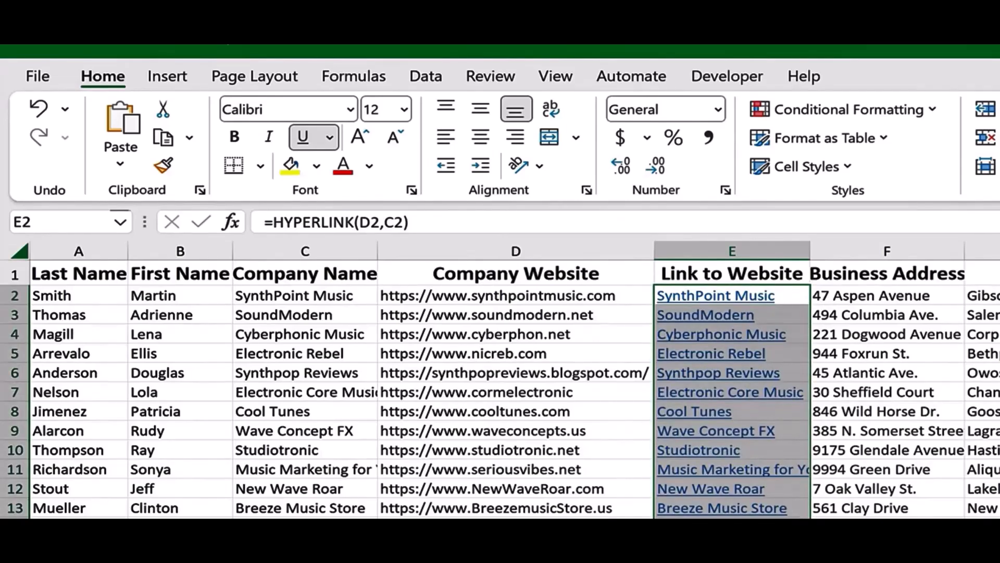
pyautogui.hotkey('ctrl', 'z')
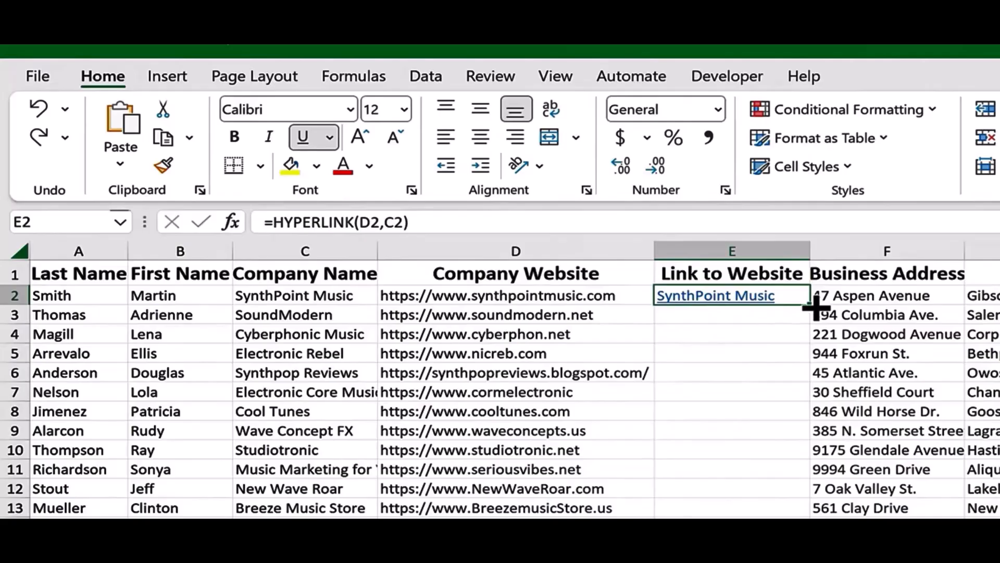
pyautogui.doubleClick(810, 304)
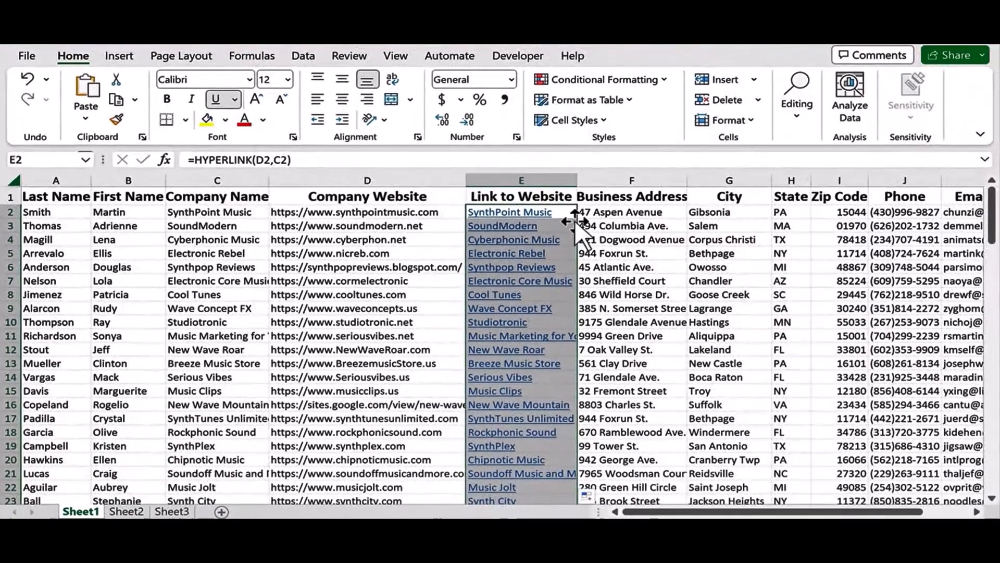
pyautogui.moveTo(991, 224); pyautogui.dragTo(927, 197)
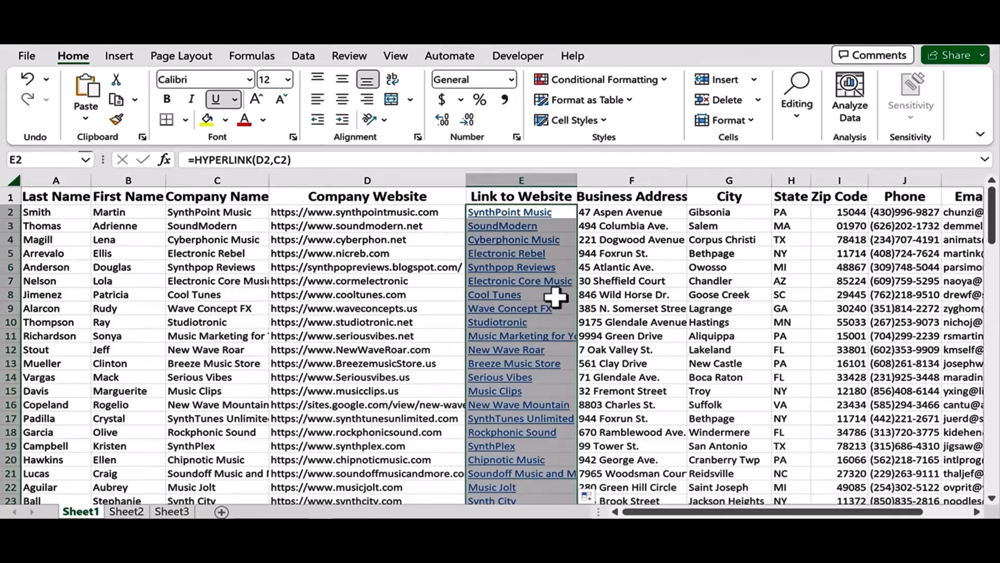
# Follow the New Wave Mountain link in E16 and look through the website in the browser
pyautogui.click(492, 410)
pyautogui.click(490, 404)
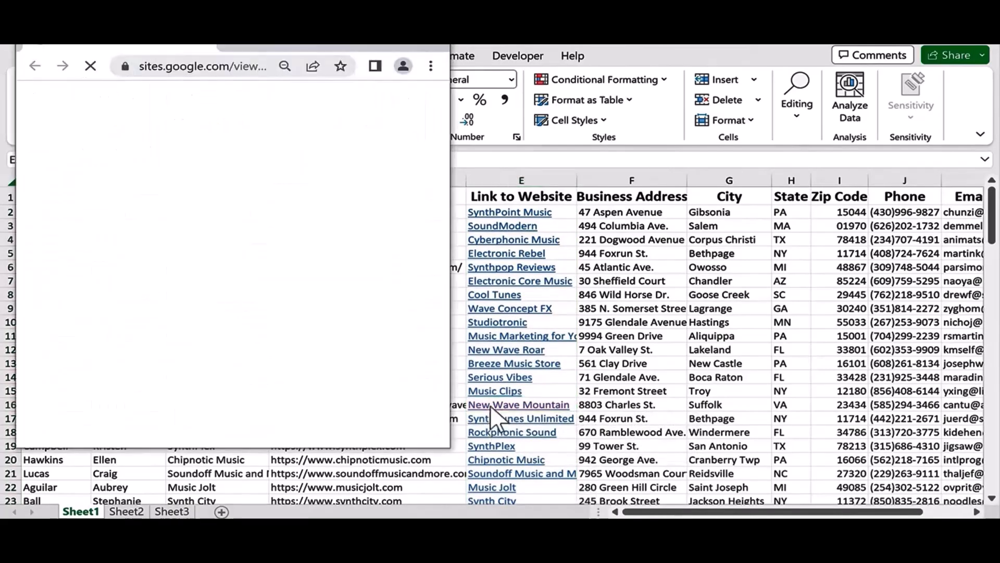
pyautogui.click(390, 50)
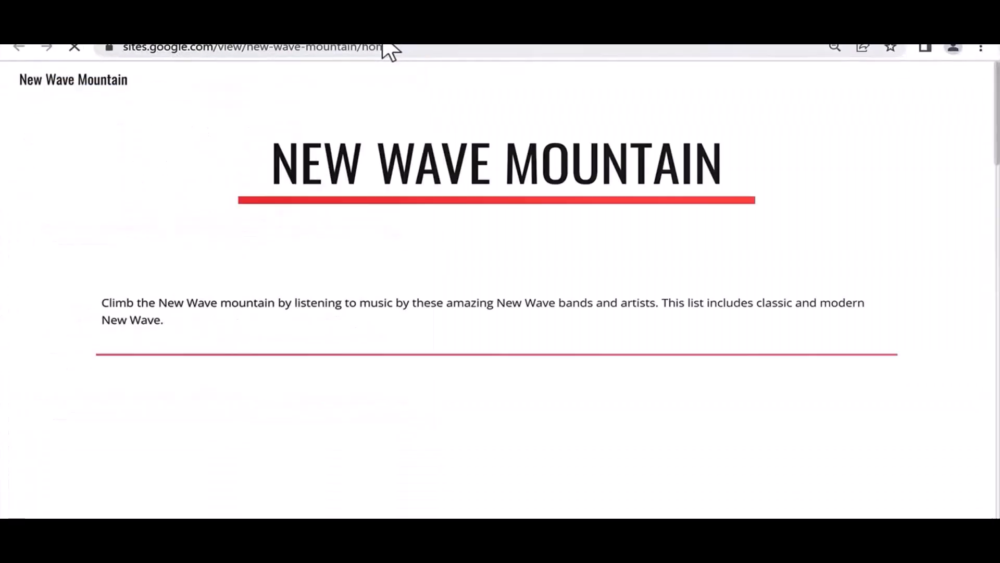
pyautogui.scroll(-15, 982, 156)
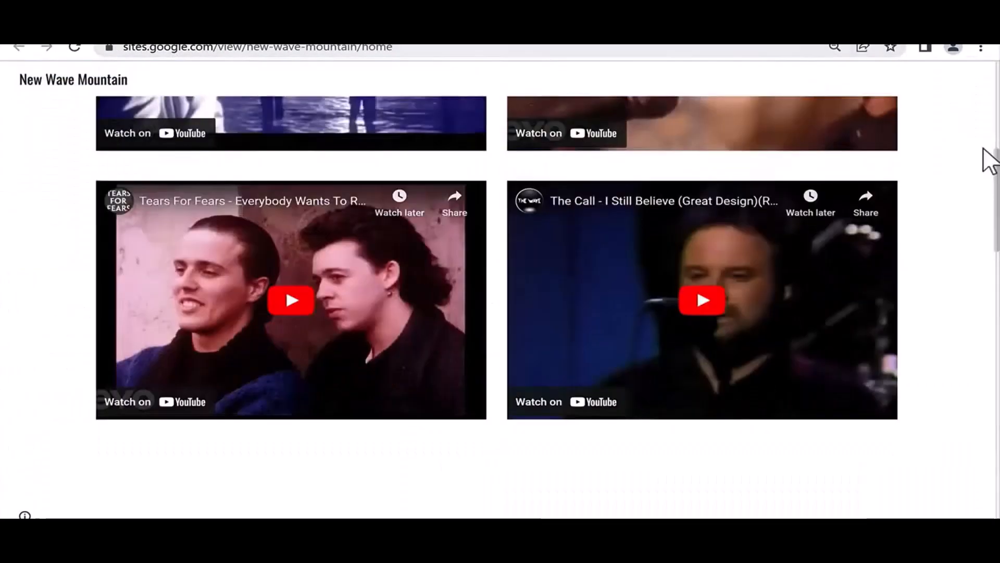
pyautogui.scroll(15, 971, 153)
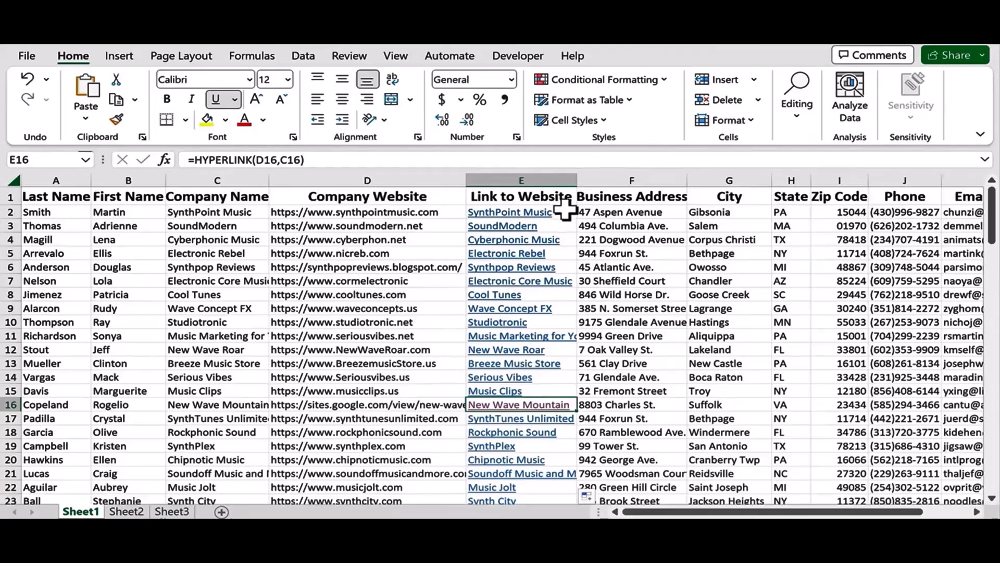
pyautogui.press('XF86AudioRaiseVolume')
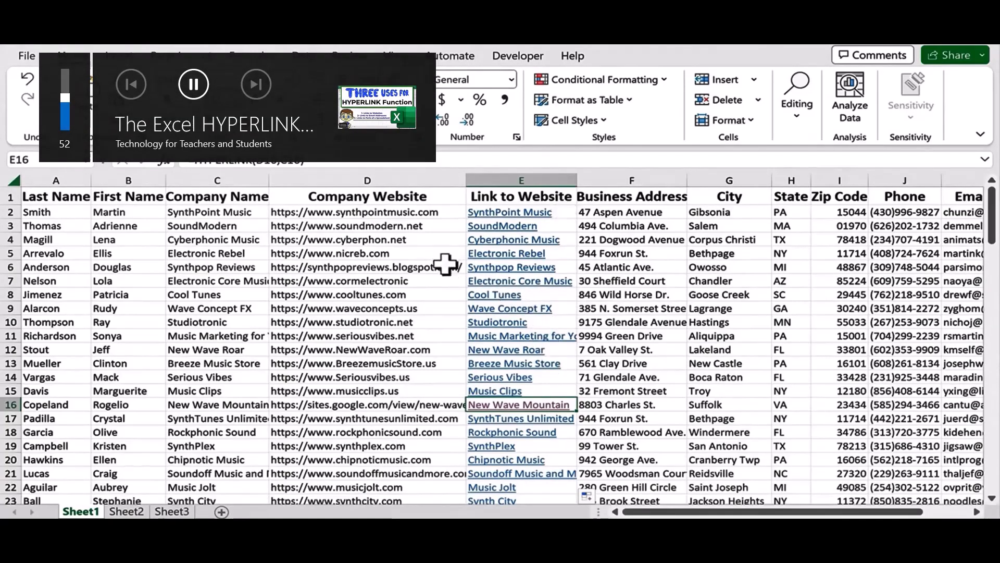
# Convert the Synthpop Reviews web address in D6 into a clickable link by re-entering the cell's existing text
pyautogui.doubleClick(449, 266)
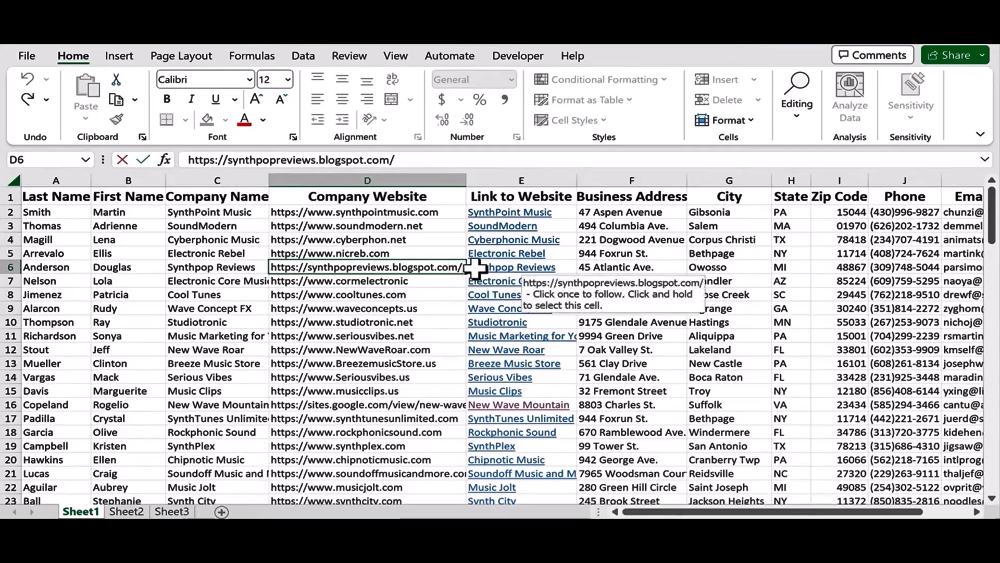
pyautogui.press('Return')
pyautogui.click(433, 308)
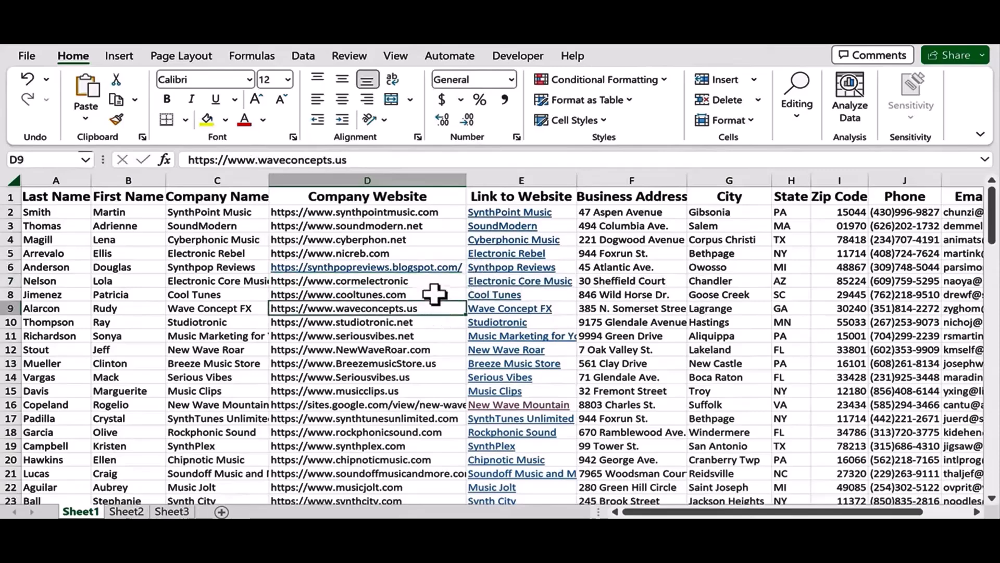
# Follow the Synthpop Reviews link in D6 and view the blog in the browser
pyautogui.click(403, 268)
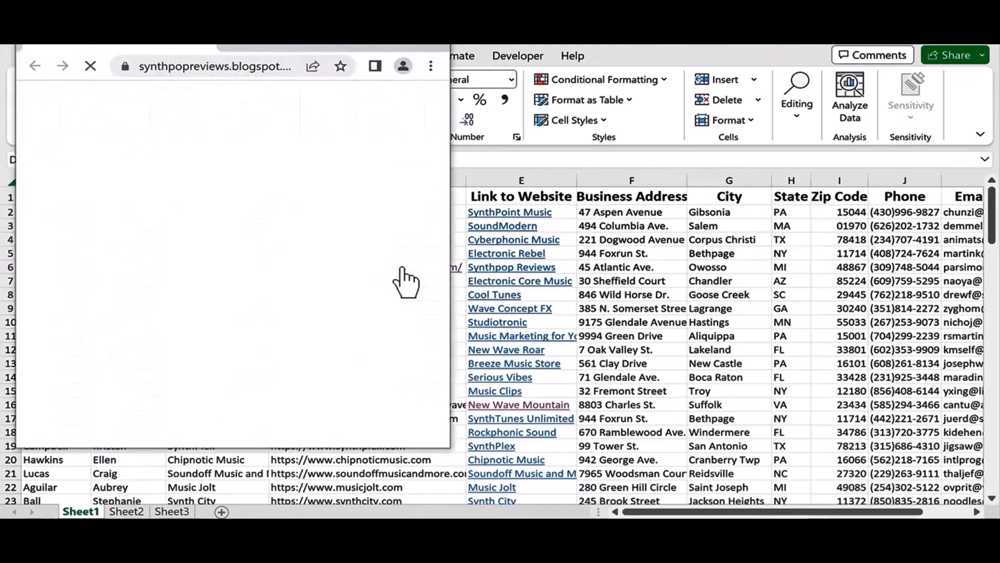
pyautogui.doubleClick(402, 50)
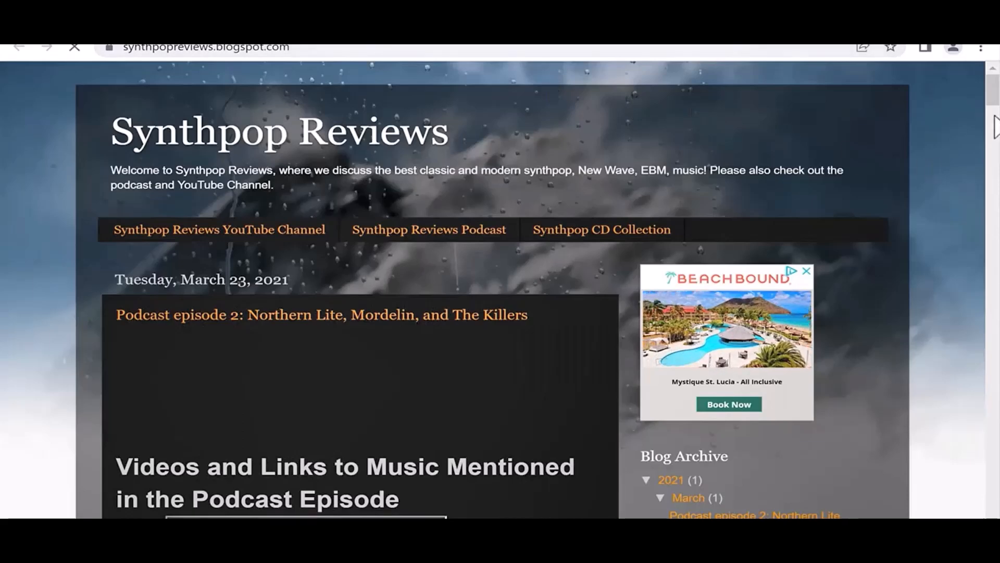
pyautogui.click(583, 240)
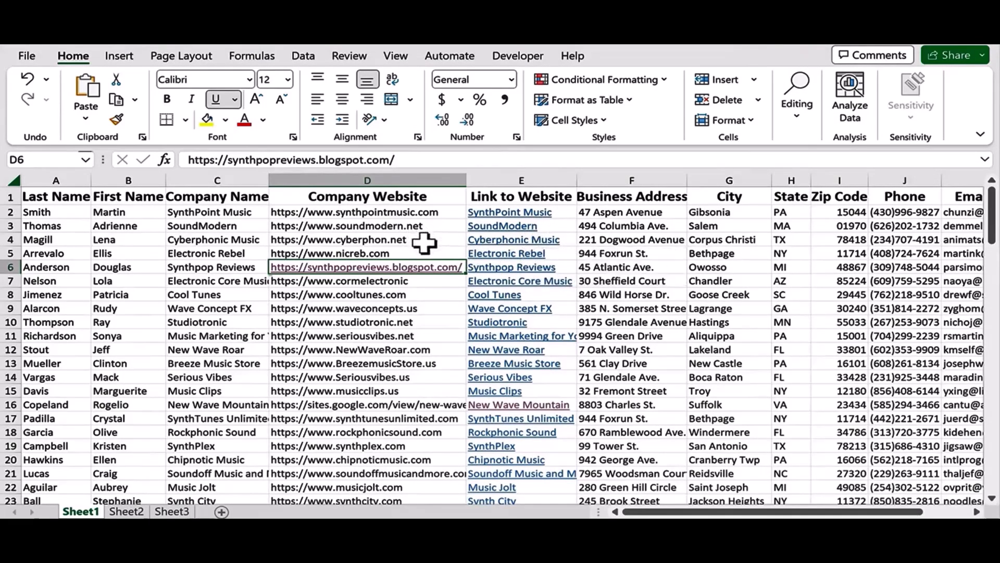
pyautogui.click(338, 240)
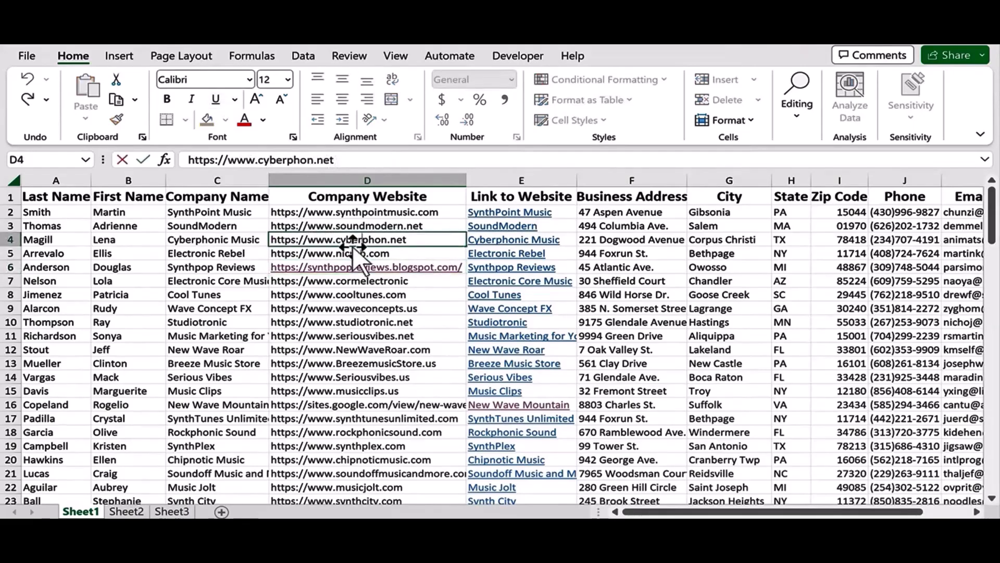
pyautogui.moveTo(336, 240); pyautogui.dragTo(447, 242)
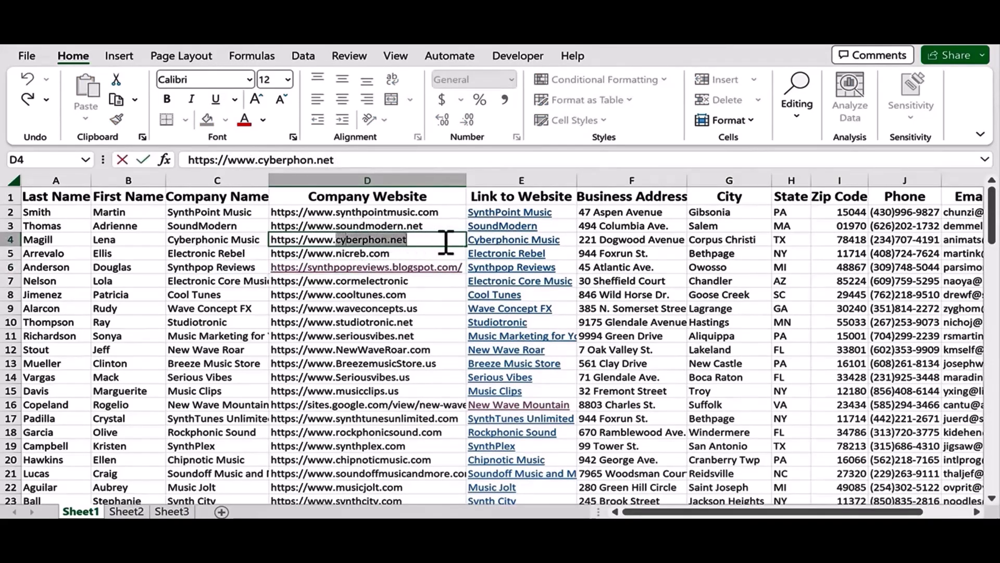
pyautogui.write('cybermusic.com')
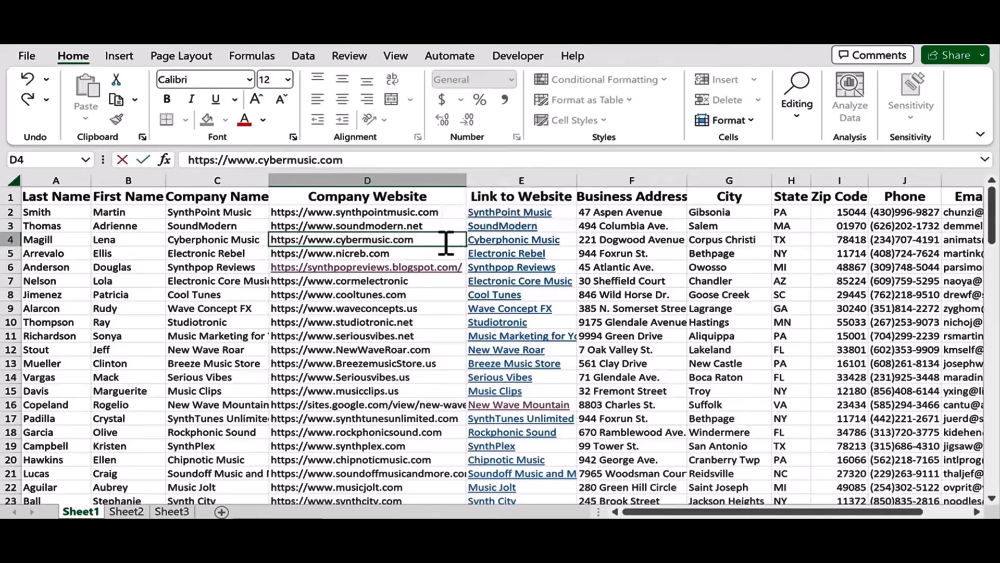
pyautogui.click(571, 245)
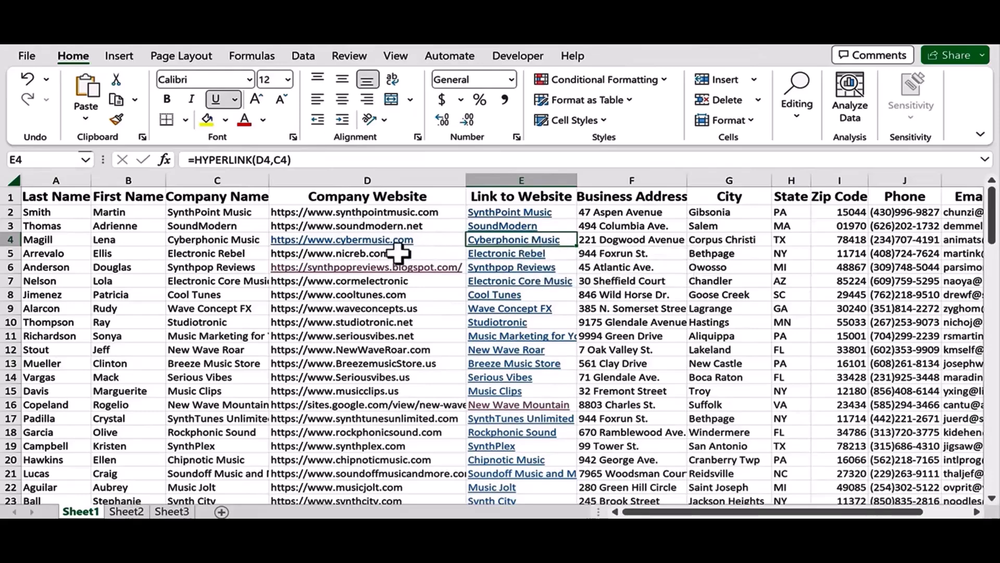
# Change the company name in C4 to Cyberphonic Musica
pyautogui.click(200, 240)
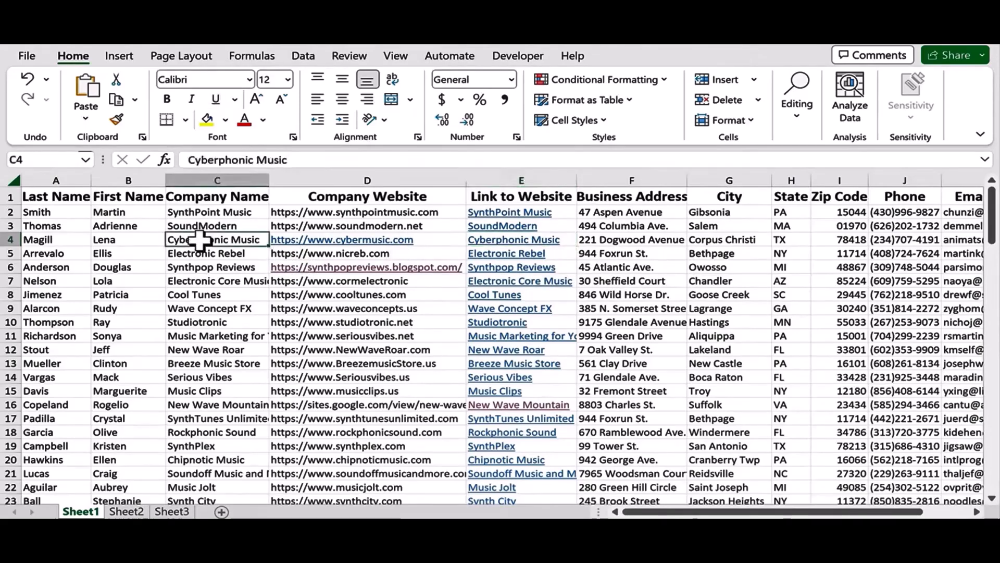
pyautogui.doubleClick(252, 239)
pyautogui.write('a')
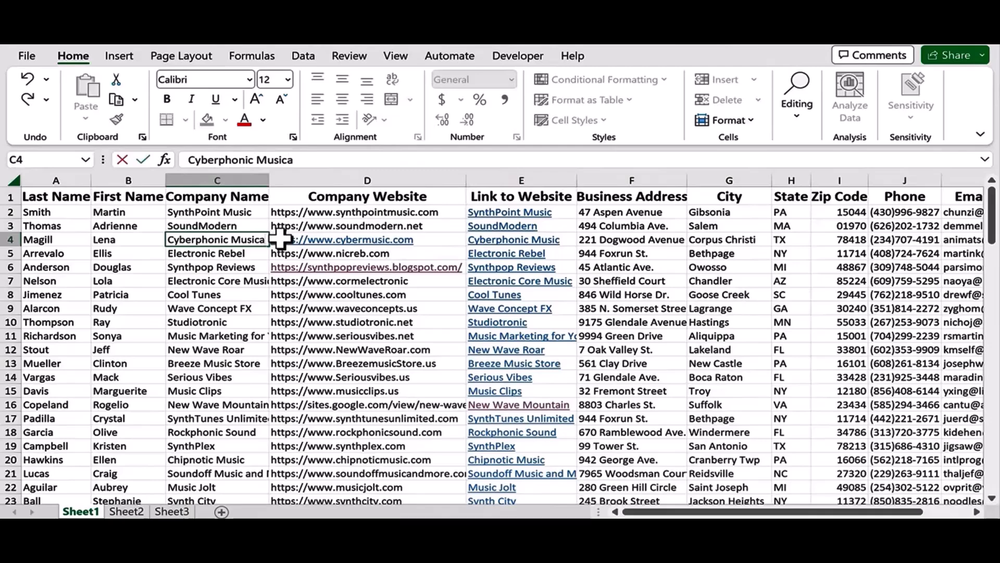
pyautogui.click(280, 240)
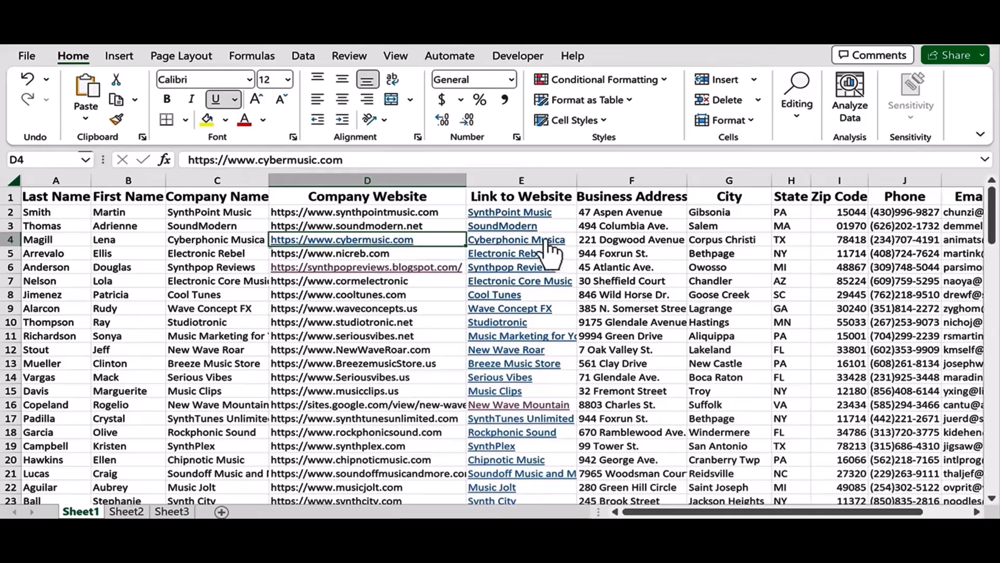
# Start a HYPERLINK formula in cell L2 of the Email Link column
pyautogui.click(599, 295)
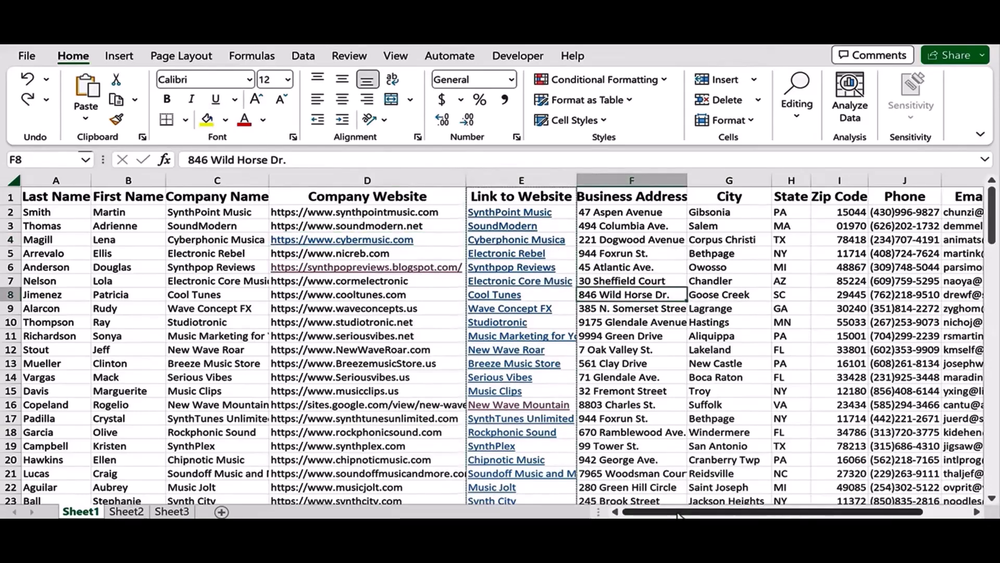
pyautogui.moveTo(679, 515); pyautogui.dragTo(901, 516)
pyautogui.click(977, 512)
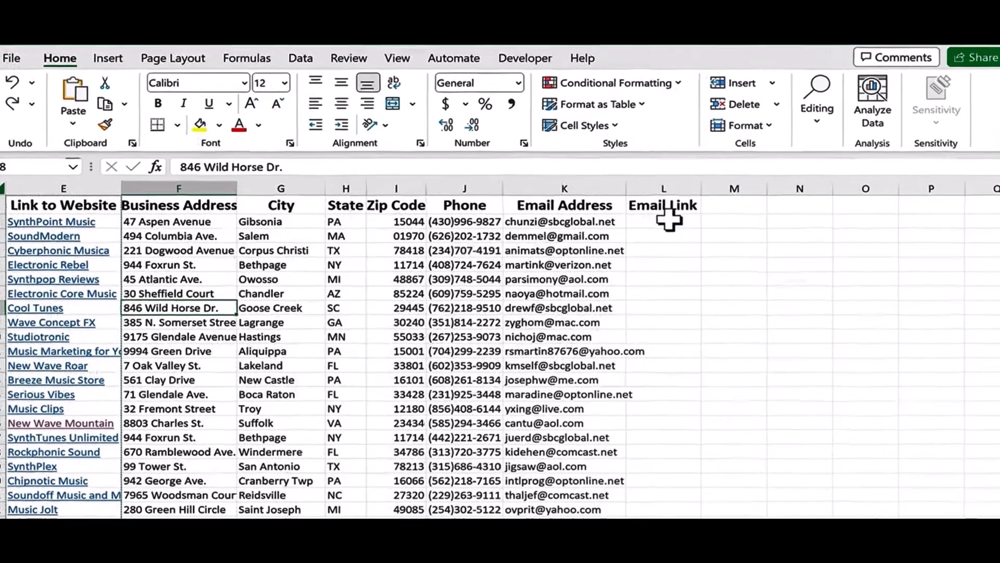
pyautogui.click(655, 211)
pyautogui.write('=')
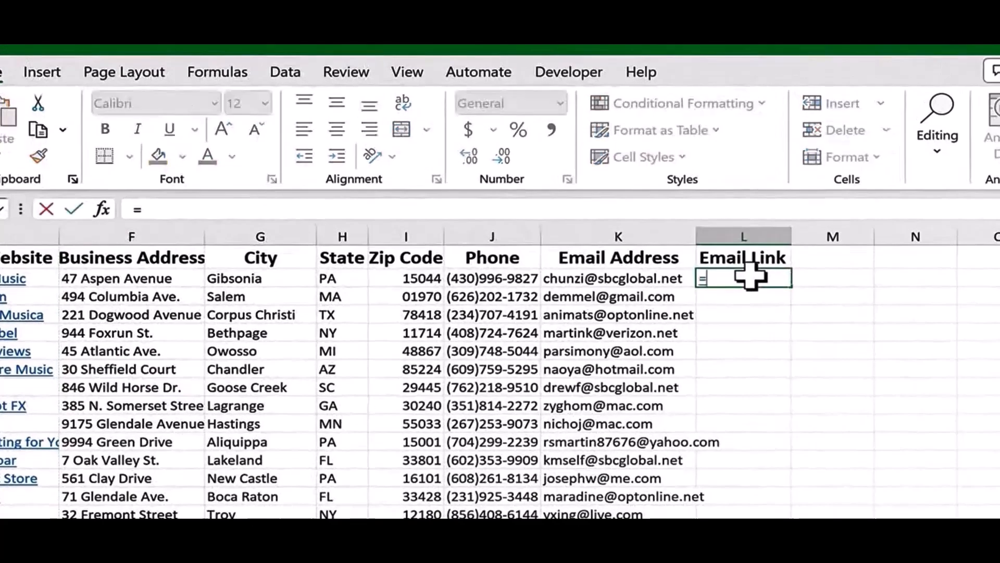
pyautogui.write('hyper')
pyautogui.press('Tab')
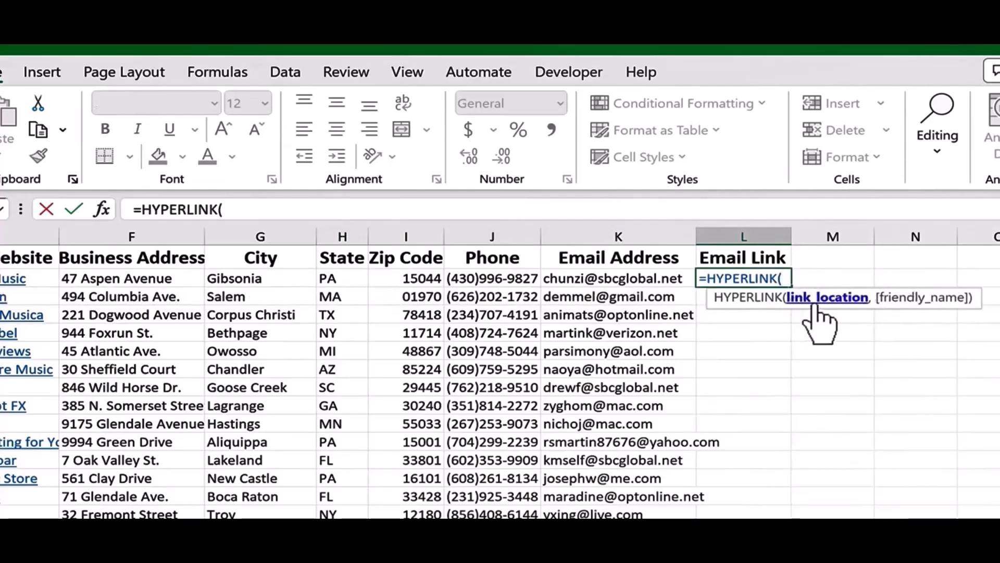
pyautogui.click(606, 280)
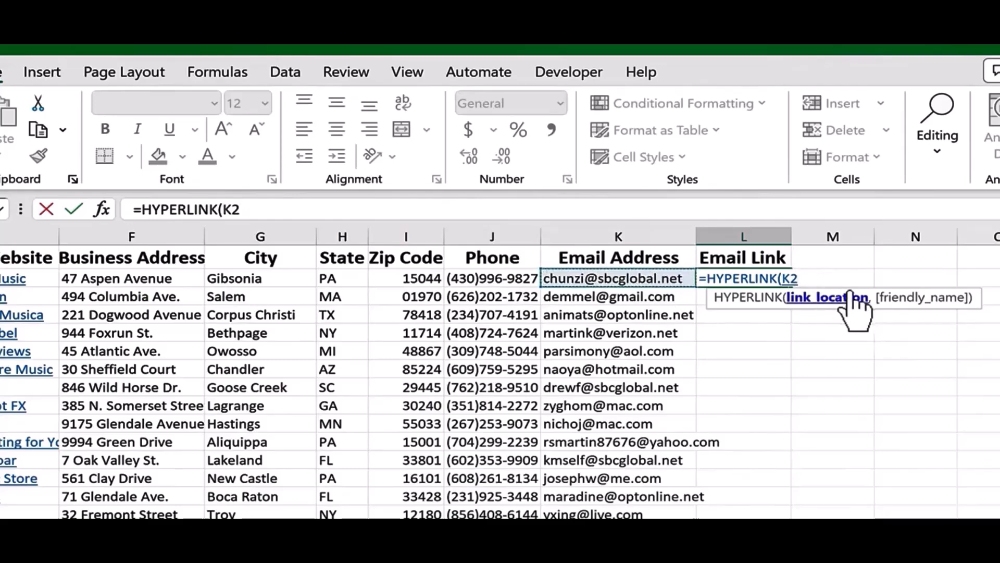
pyautogui.press('BackSpace')
pyautogui.press('BackSpace')
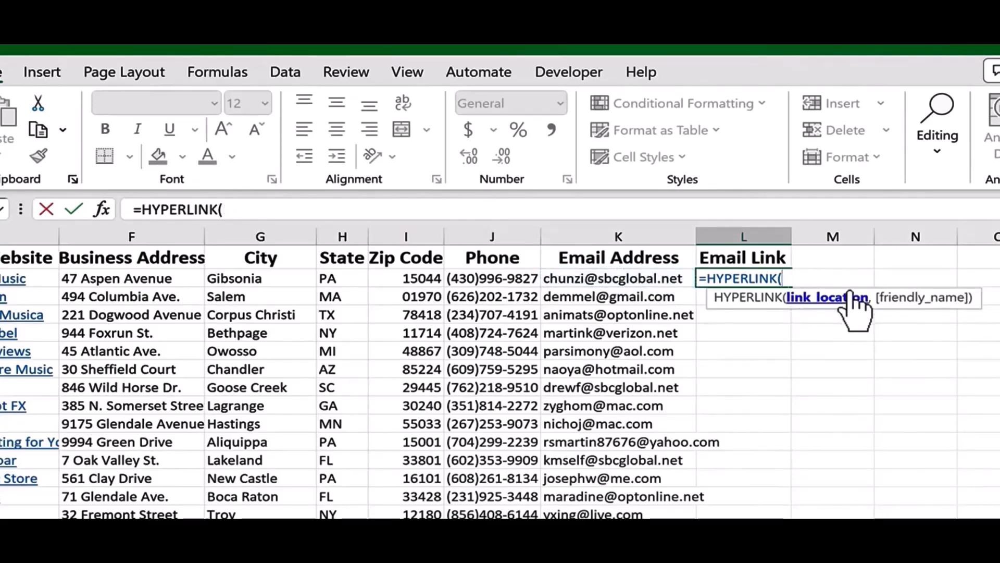
# Set the link location in the L2 formula to "mailto:" joined with the e-mail address in K2
pyautogui.write('"')
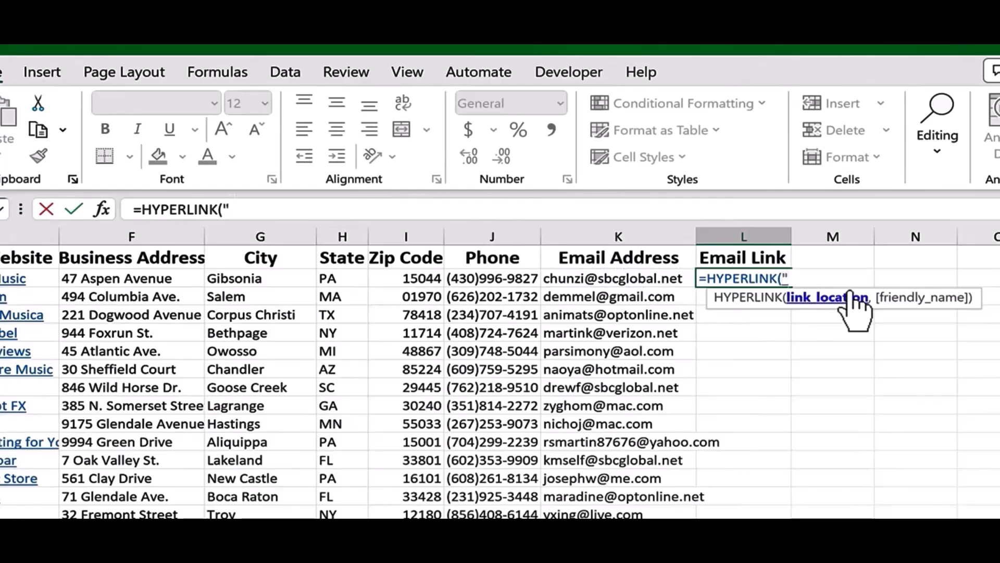
pyautogui.write('mail')
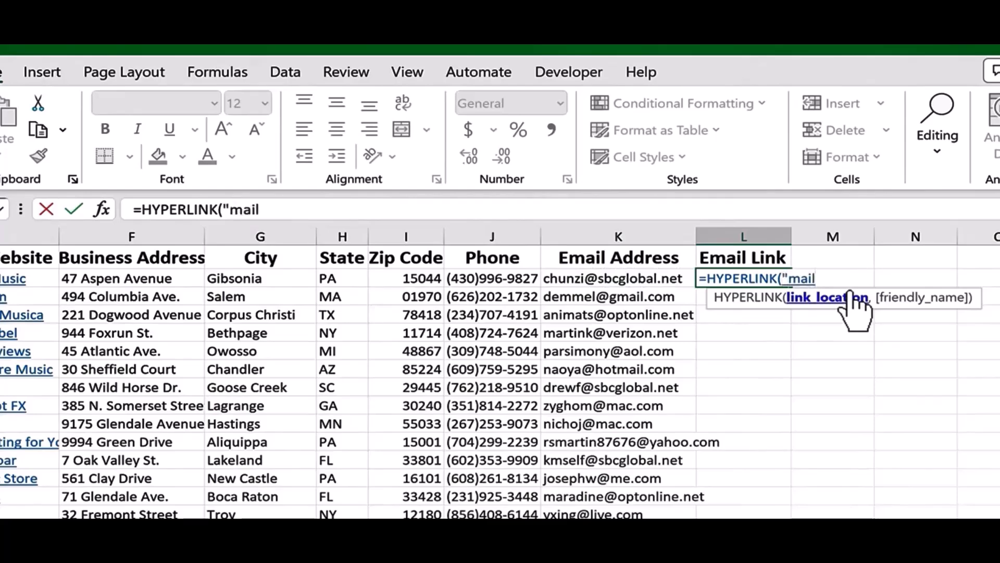
pyautogui.write('to:"')
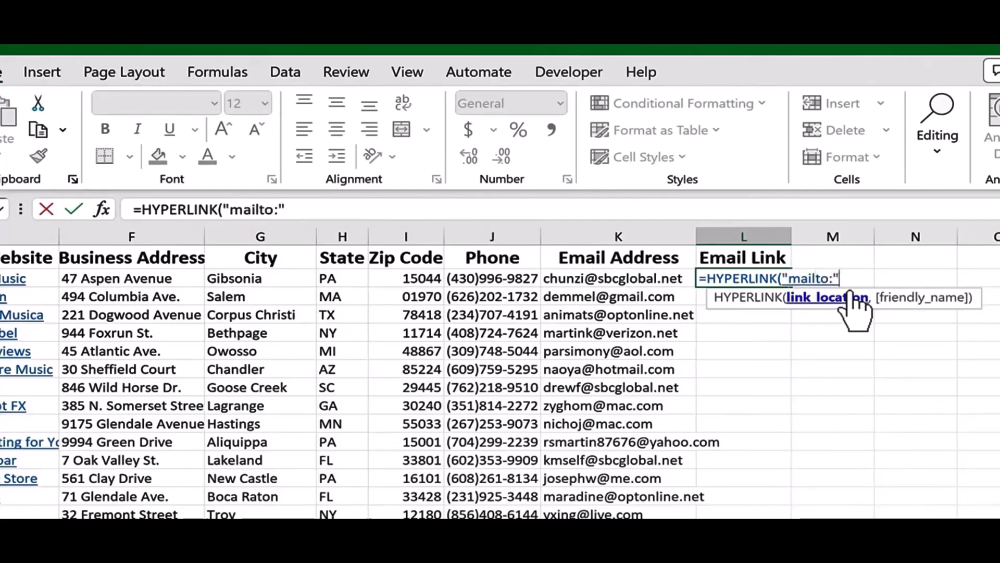
pyautogui.write(')')
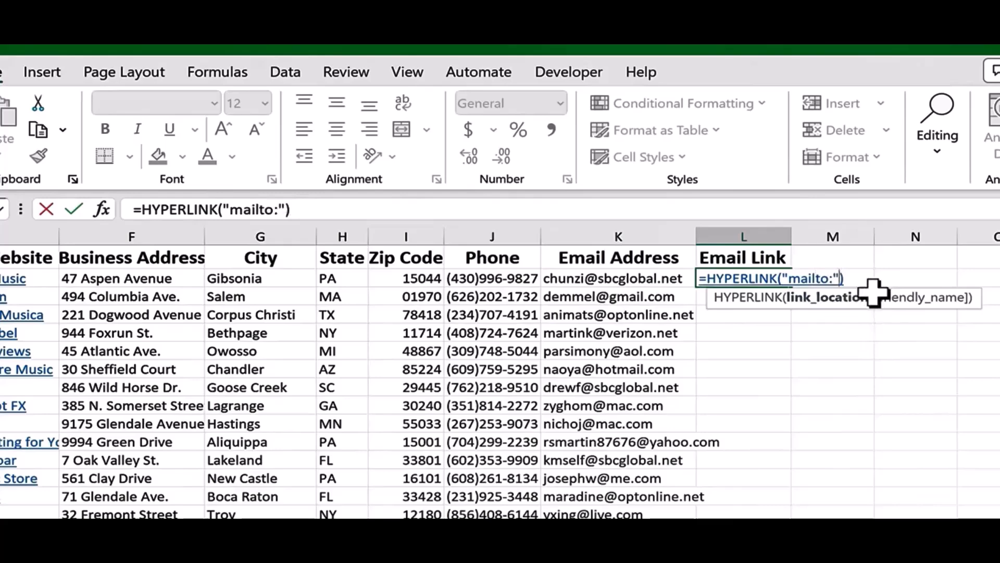
pyautogui.press('Left')
pyautogui.write('&')
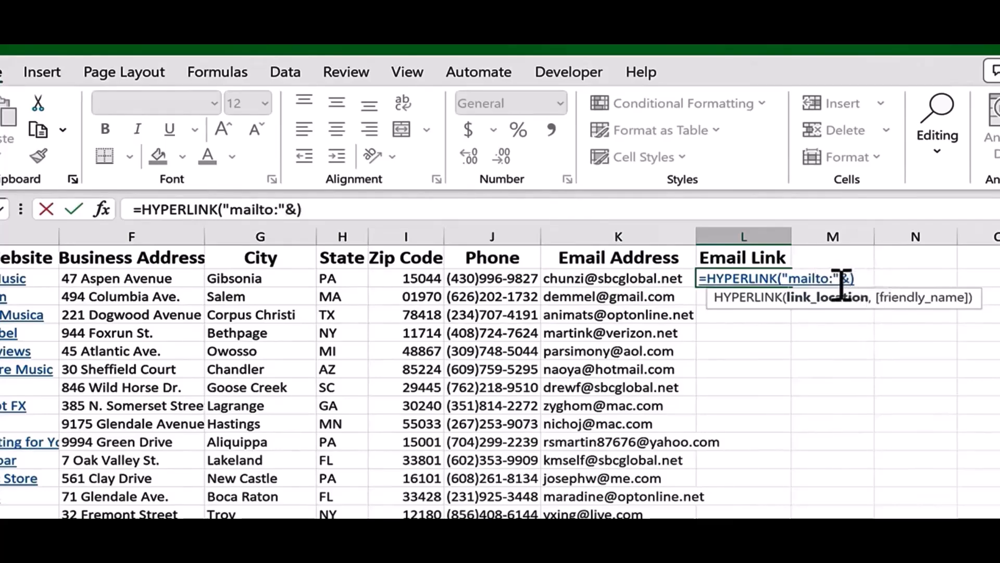
pyautogui.click(616, 281)
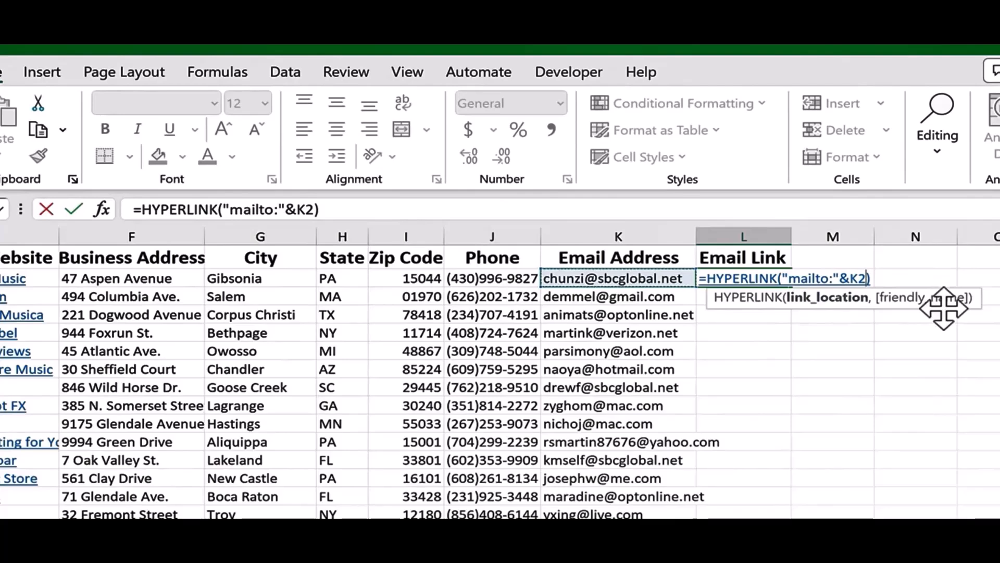
# Give the L2 link the friendly name "Email " joined with the first name in B2, and enter the formula
pyautogui.write(',')
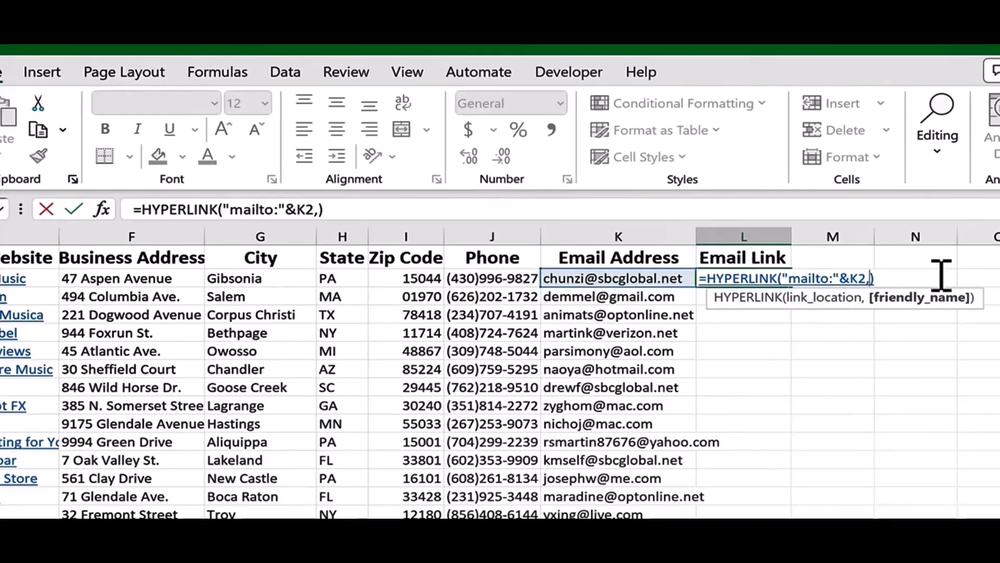
pyautogui.write('"Send')
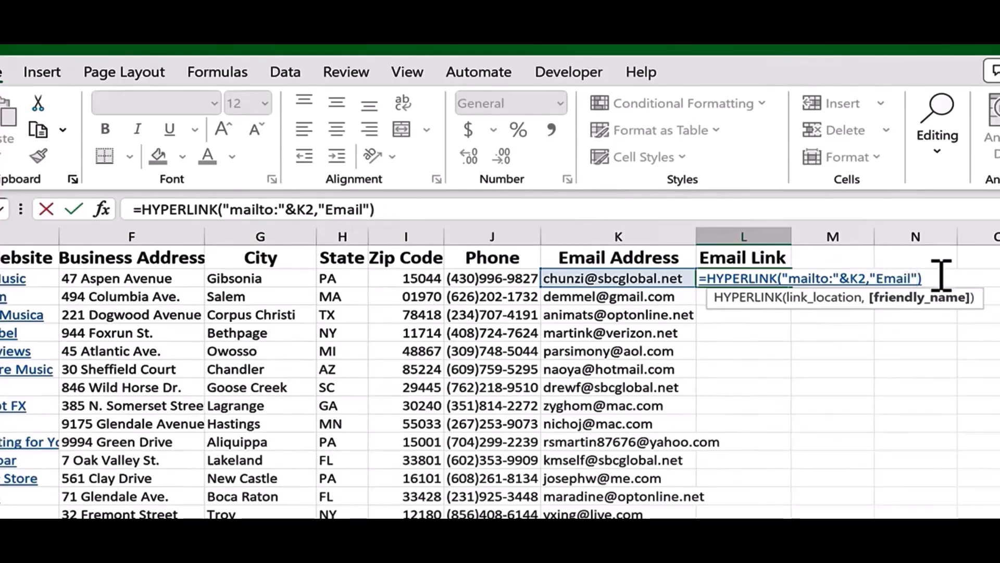
pyautogui.write('&')
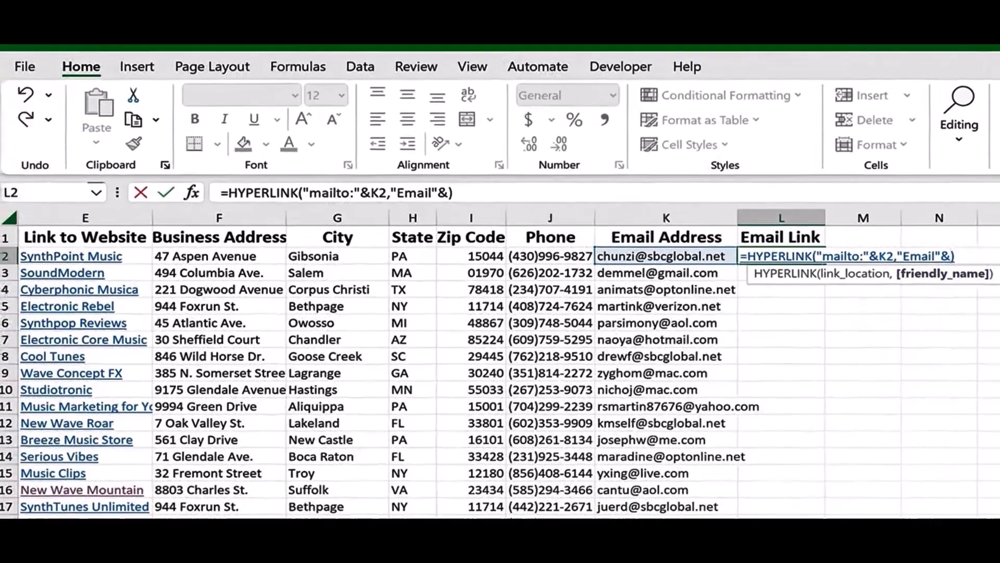
pyautogui.hscroll(-5, 500, 365)
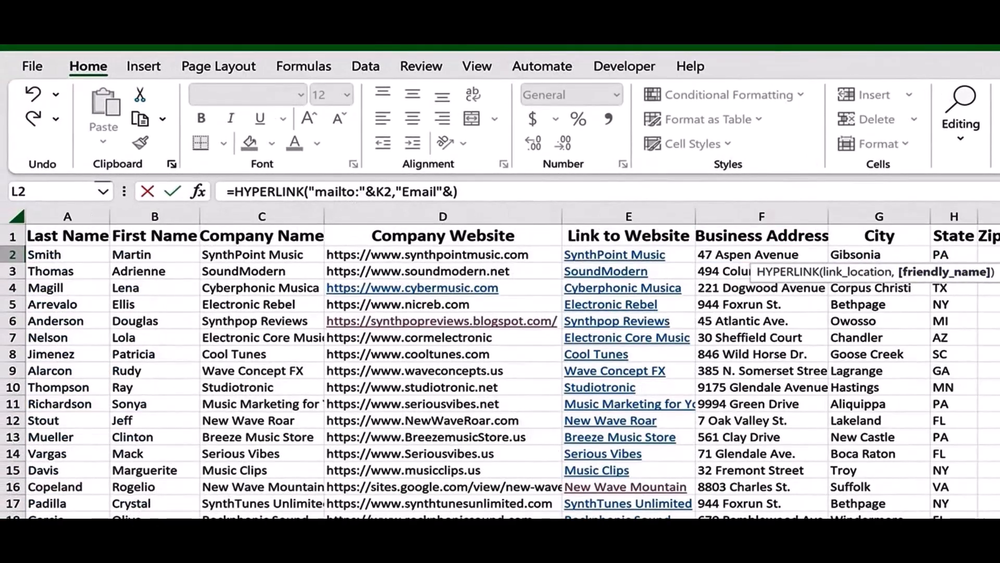
pyautogui.click(145, 256)
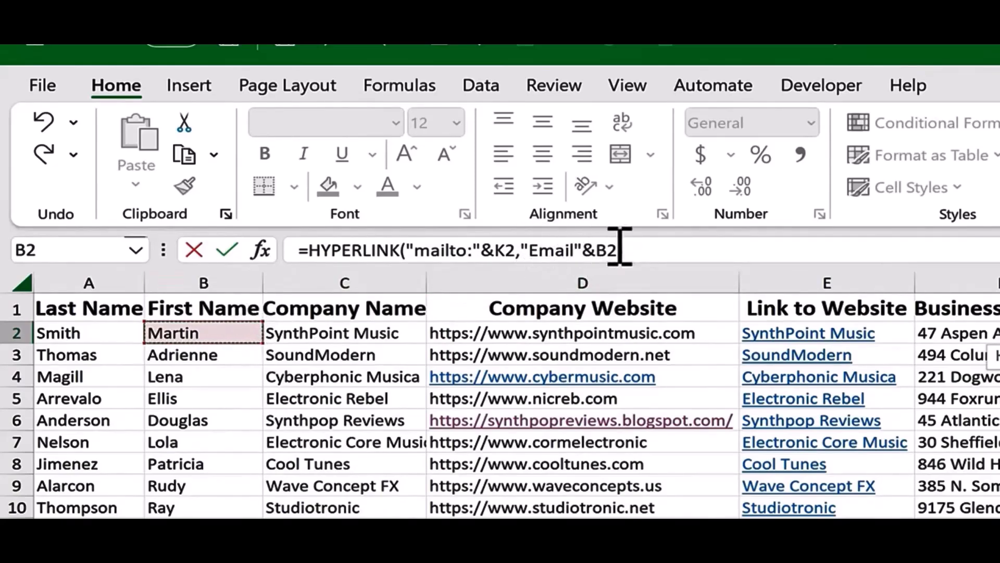
pyautogui.click(577, 254)
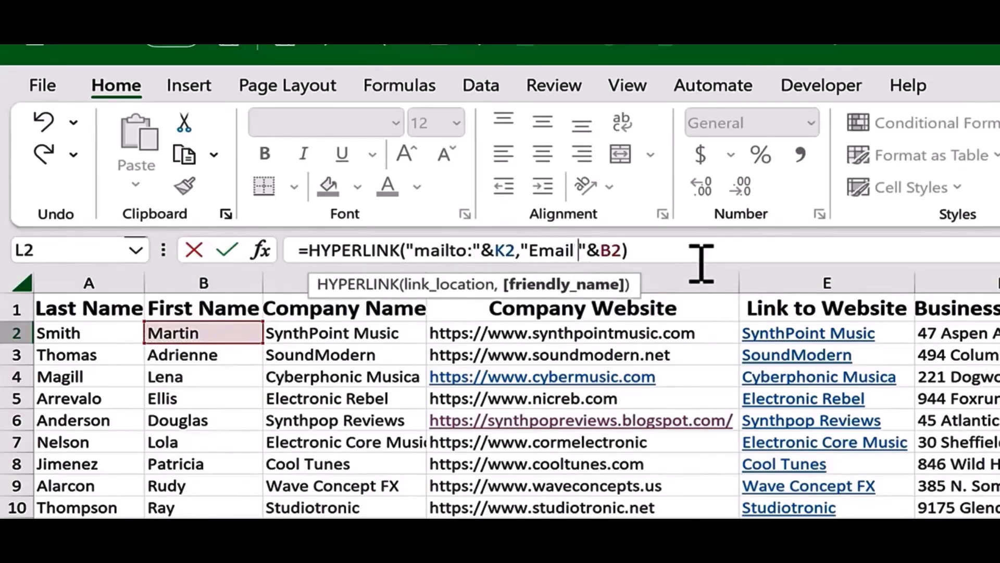
pyautogui.click(692, 250)
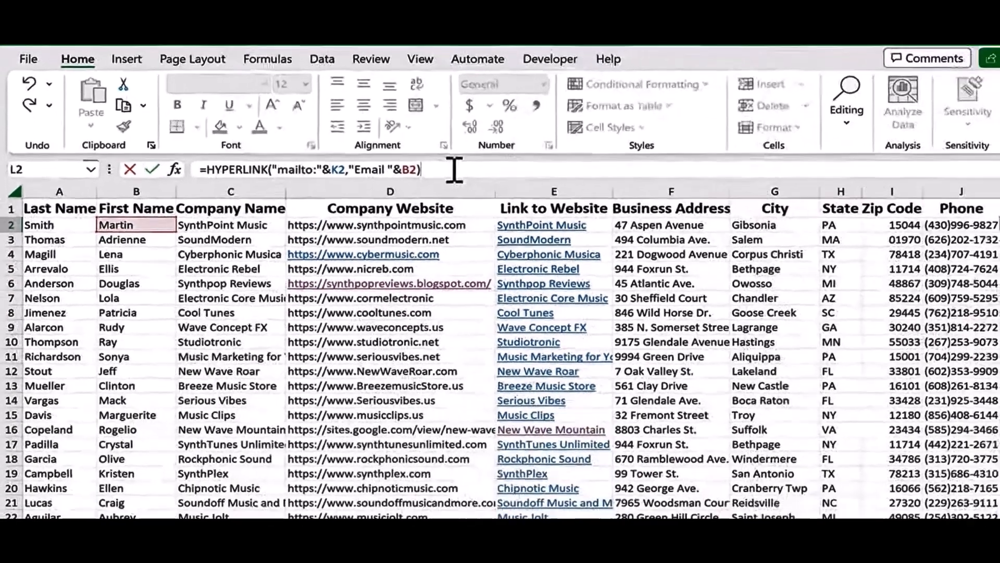
pyautogui.press('Return')
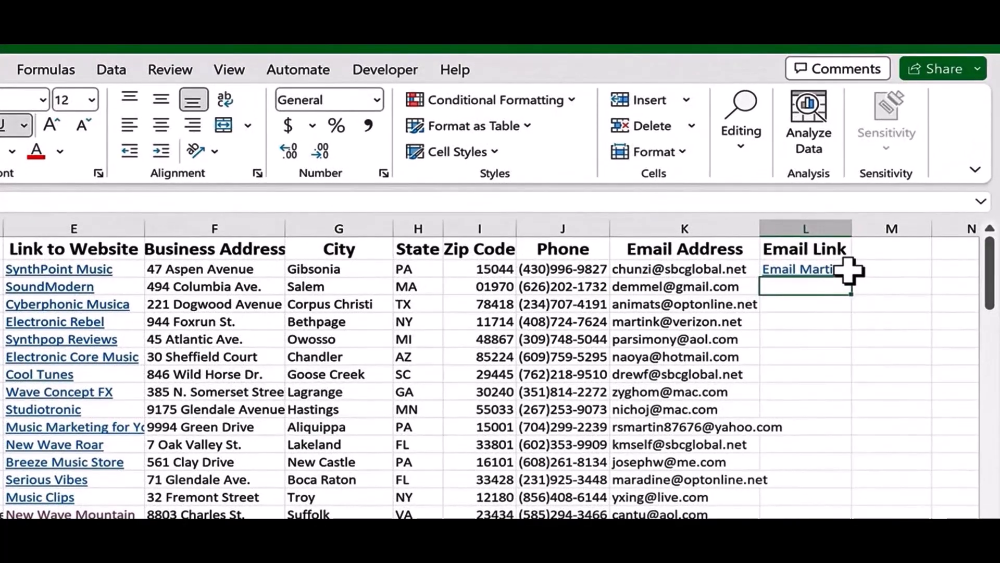
# Follow the e-mail link in L2 and fill its formula down the Email Link column to the last contact in row 63
pyautogui.click(815, 269)
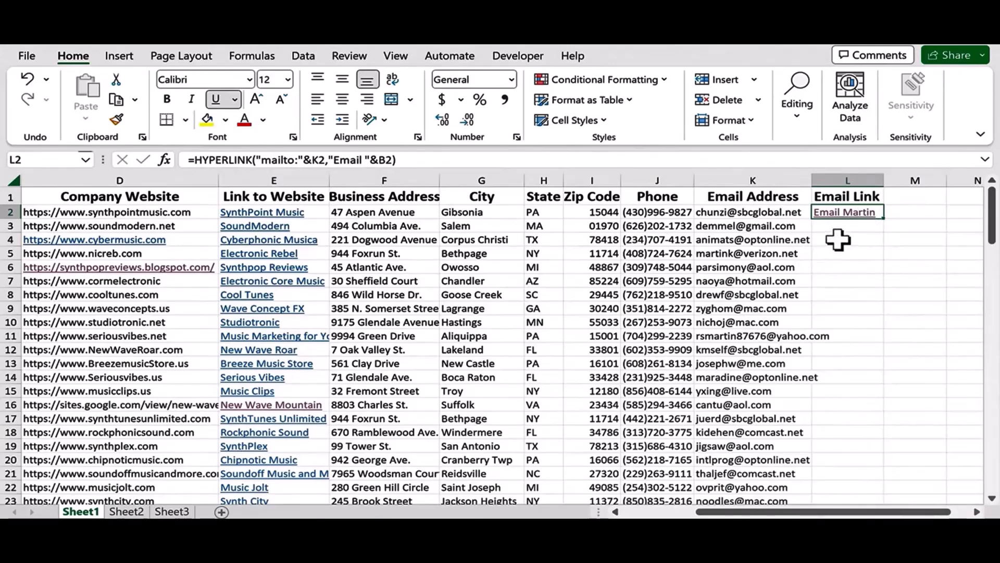
pyautogui.doubleClick(884, 219)
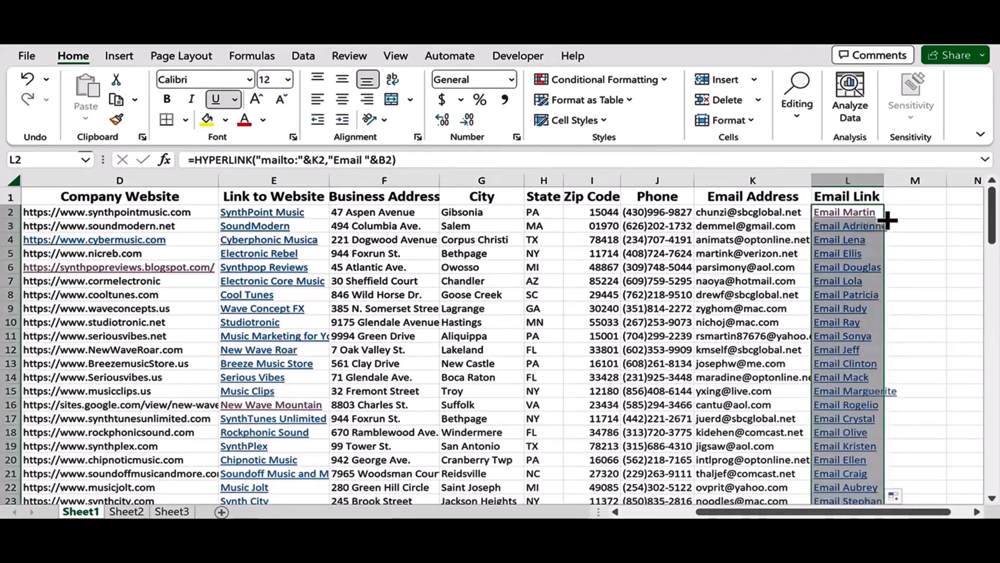
pyautogui.scroll(-10, 888, 435)
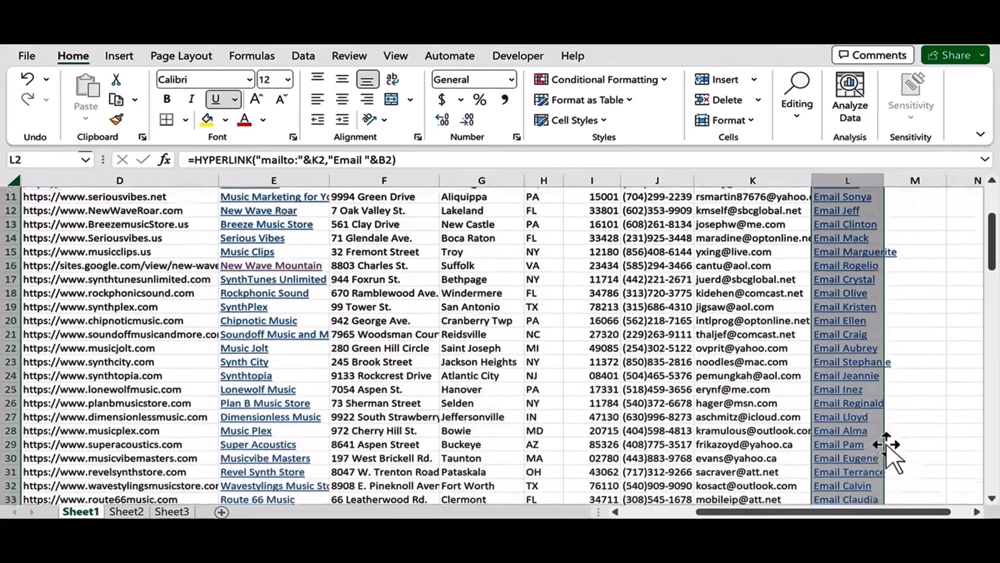
pyautogui.scroll(-8, 881, 447)
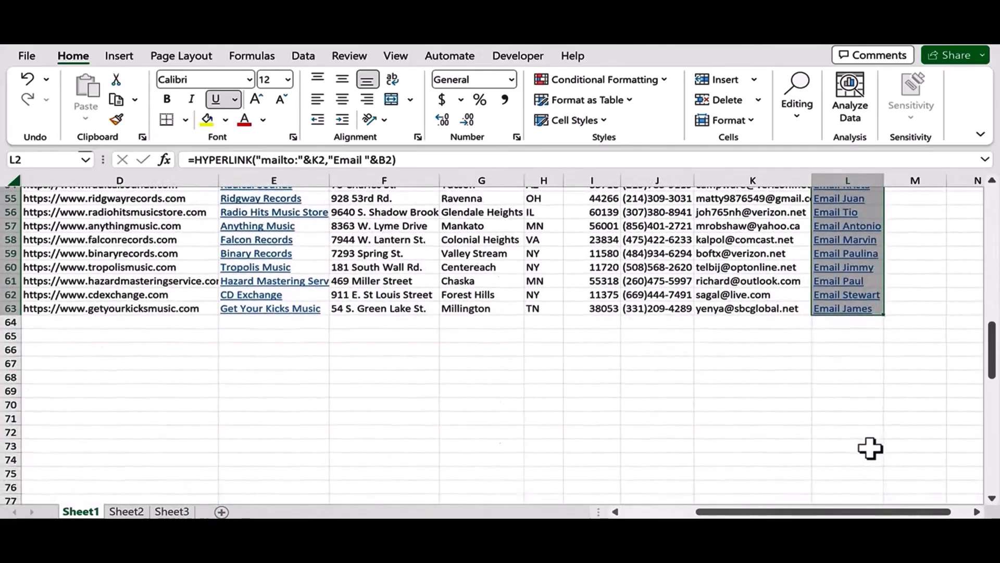
pyautogui.scroll(18, 873, 447)
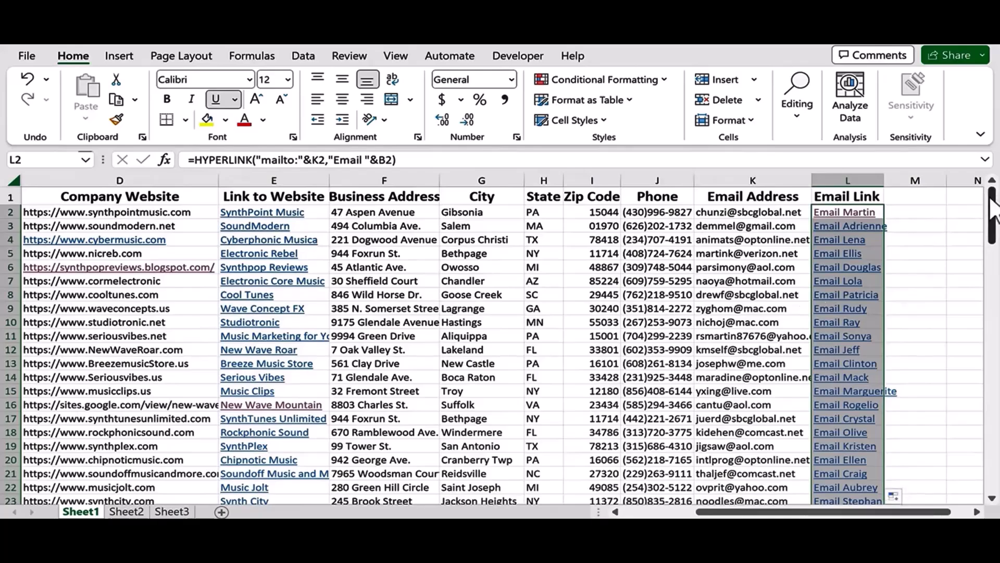
pyautogui.moveTo(991, 200); pyautogui.dragTo(962, 130)
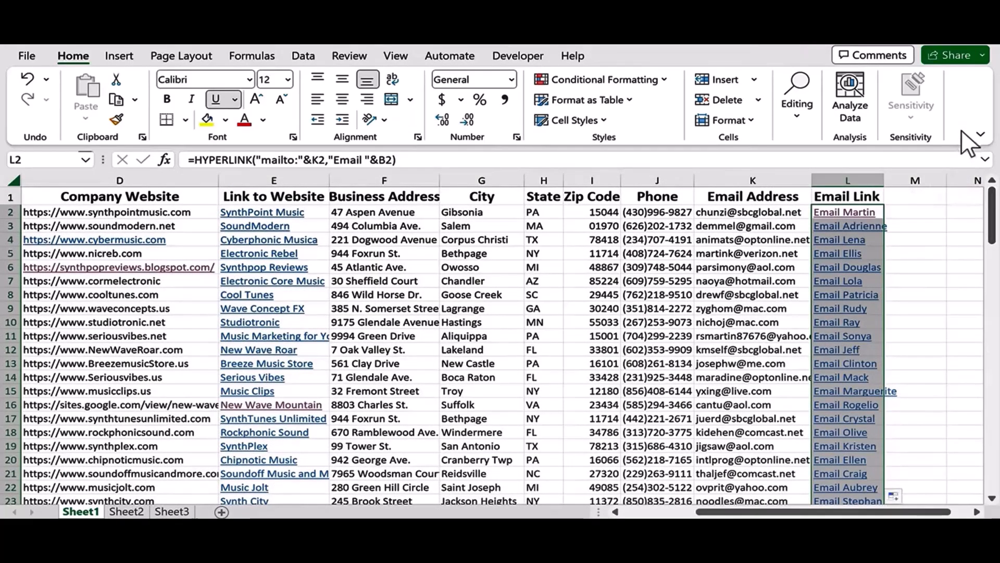
# Start a HYPERLINK formula in cell M1 with the in-sheet link location "#A32"
pyautogui.click(915, 196)
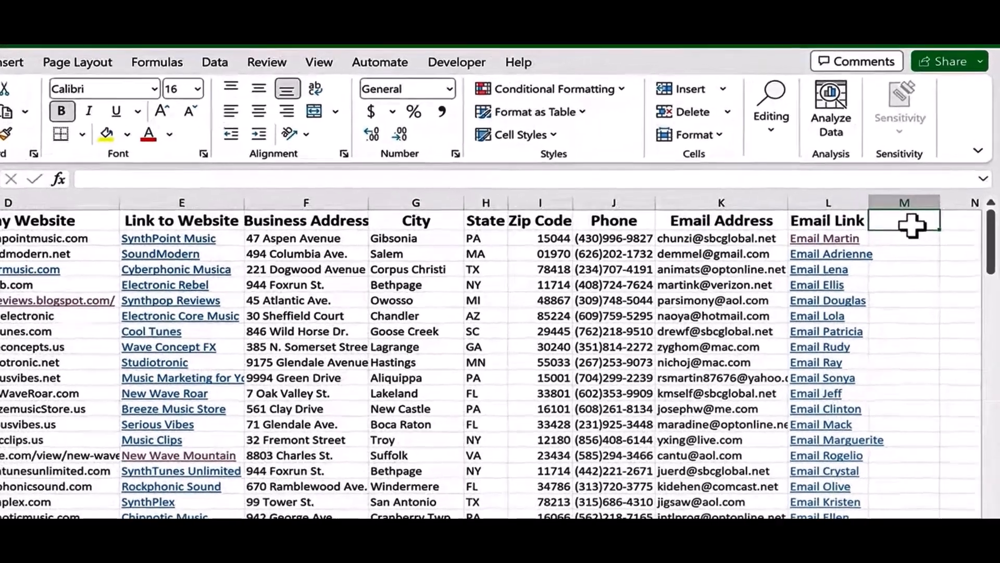
pyautogui.write('=h')
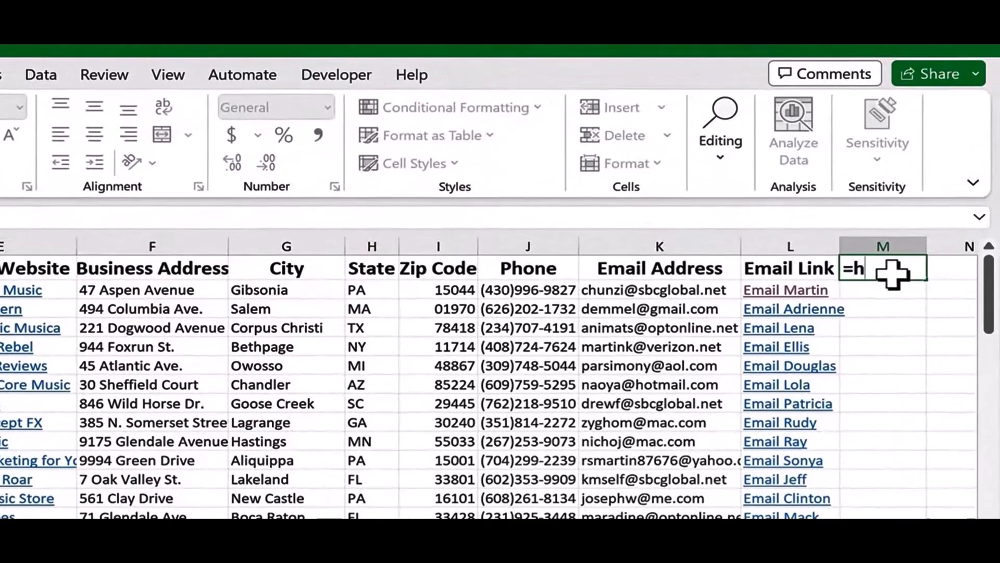
pyautogui.write('yperlink(')
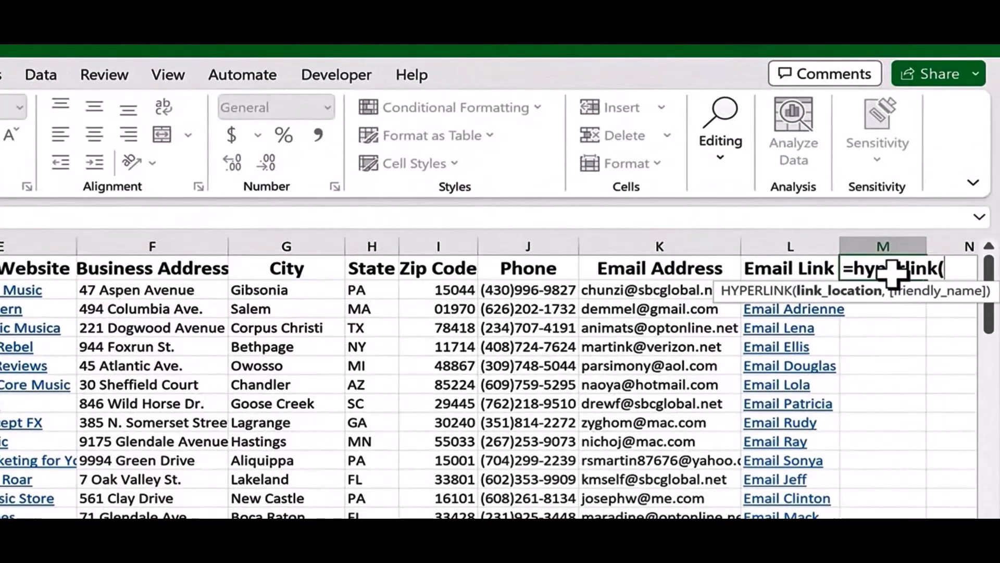
pyautogui.hscroll(1, 489, 385)
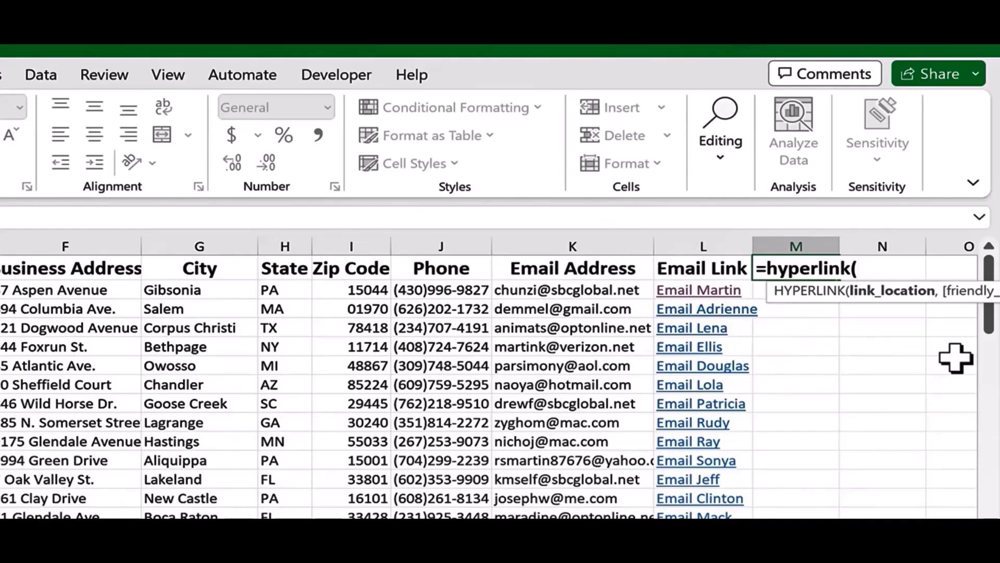
pyautogui.write('"#A32')
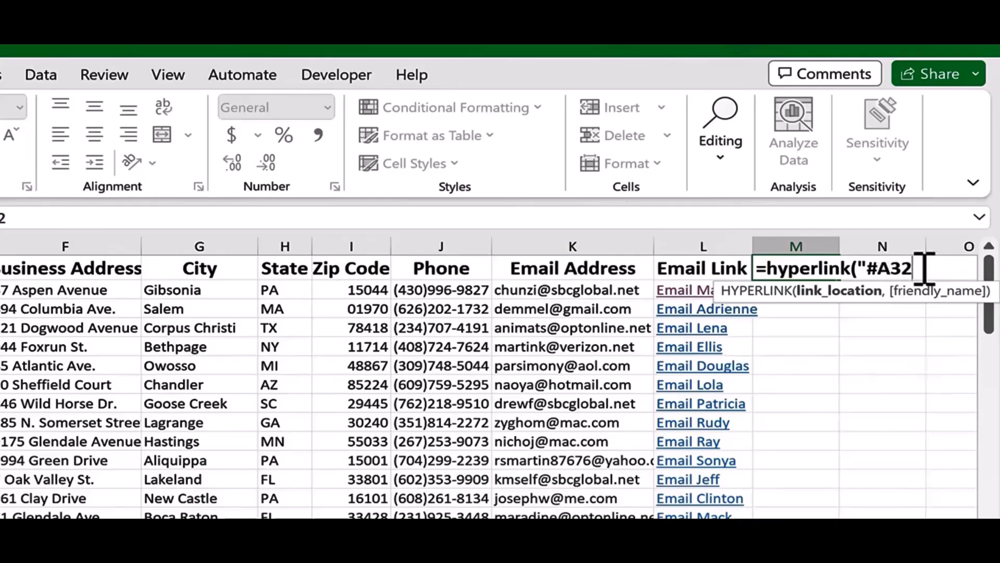
pyautogui.write('",')
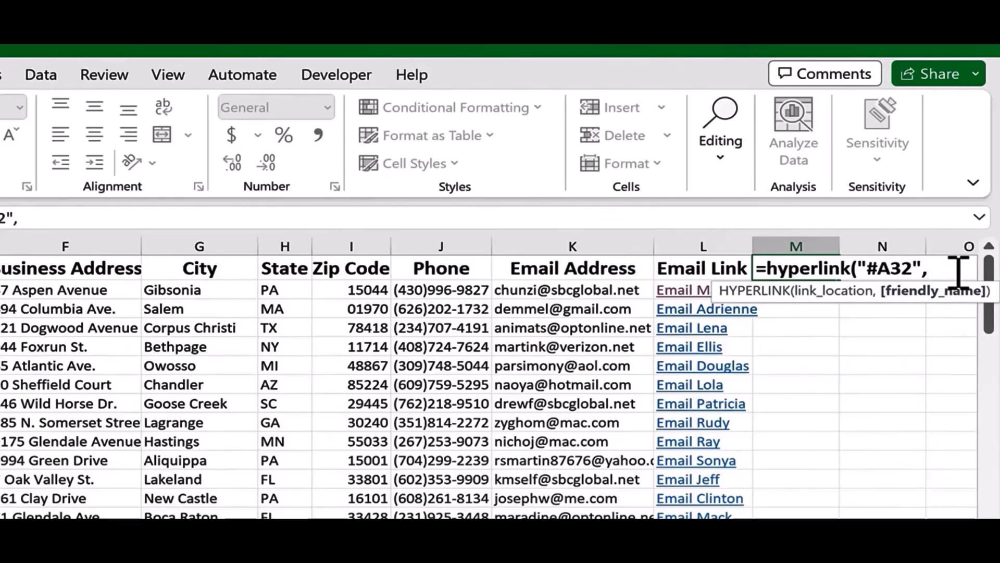
# Give the M1 link the friendly name "Jump to A32" and enter the formula
pyautogui.write('"Jump')
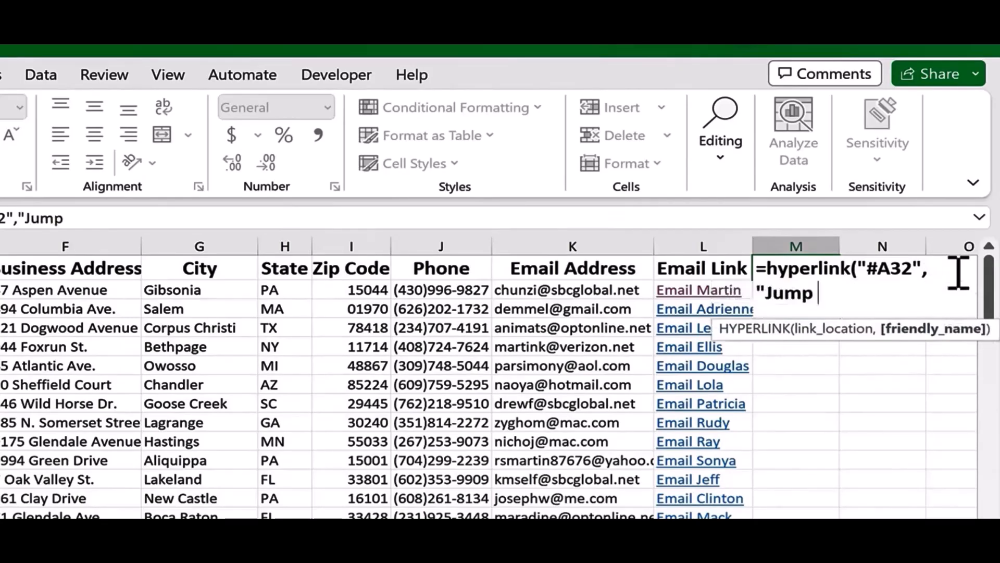
pyautogui.write(' to A32')
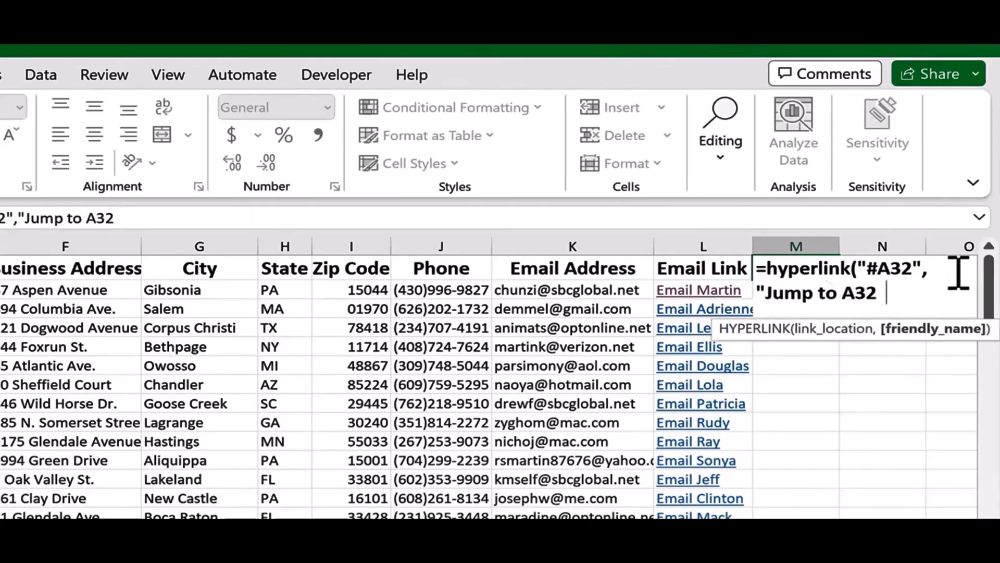
pyautogui.write('")')
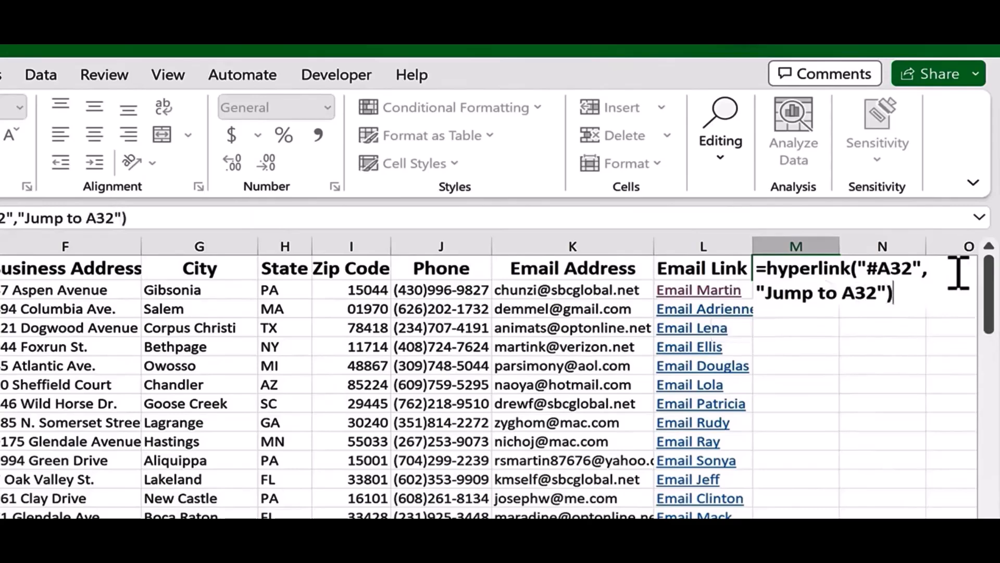
pyautogui.press('Return')
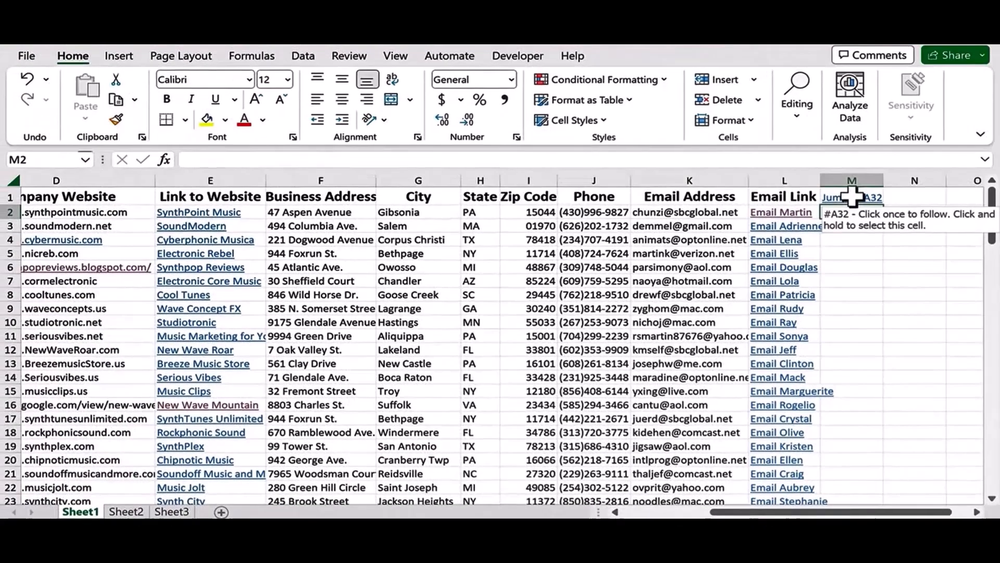
# Test the Jump to A32 link in M1 by following it, returning to row 1 and following it again
pyautogui.click(795, 269)
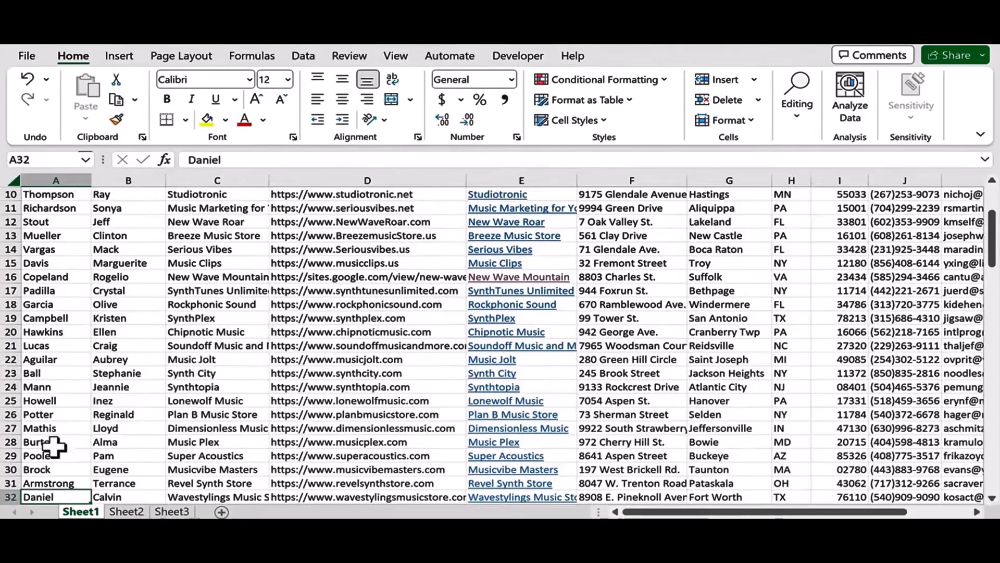
pyautogui.scroll(-2, 54, 452)
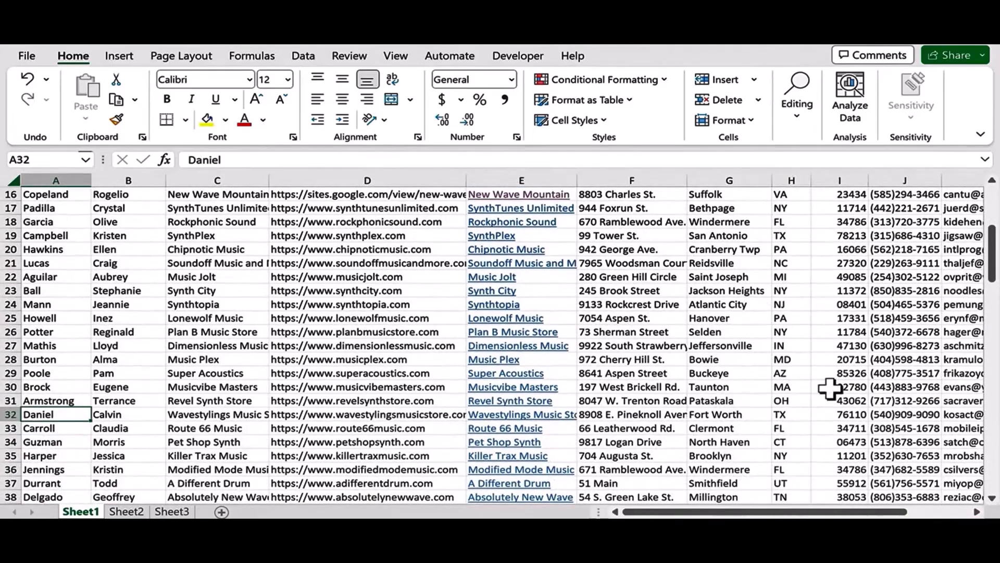
pyautogui.moveTo(693, 516); pyautogui.dragTo(755, 515)
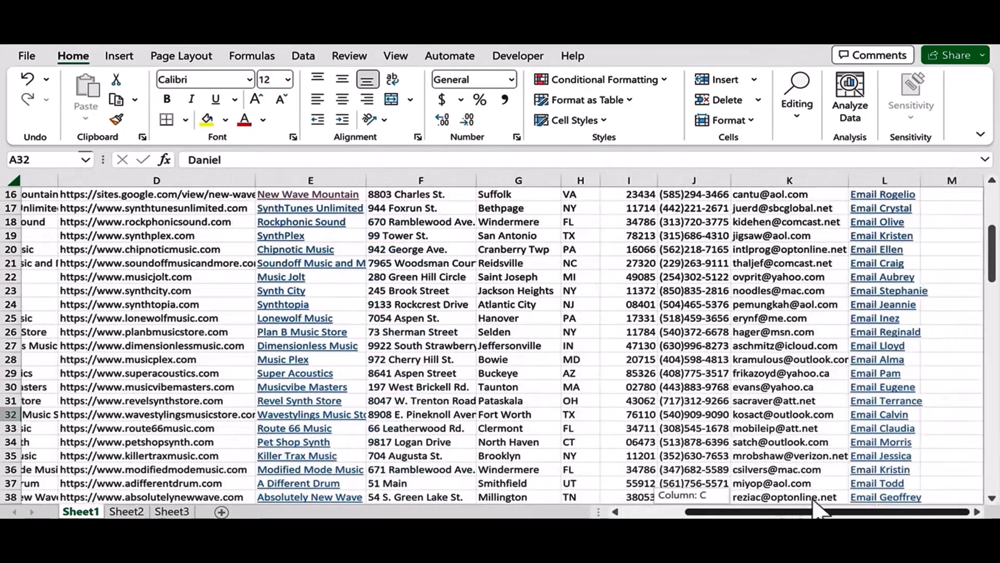
pyautogui.scroll(5, 904, 313)
pyautogui.click(946, 210)
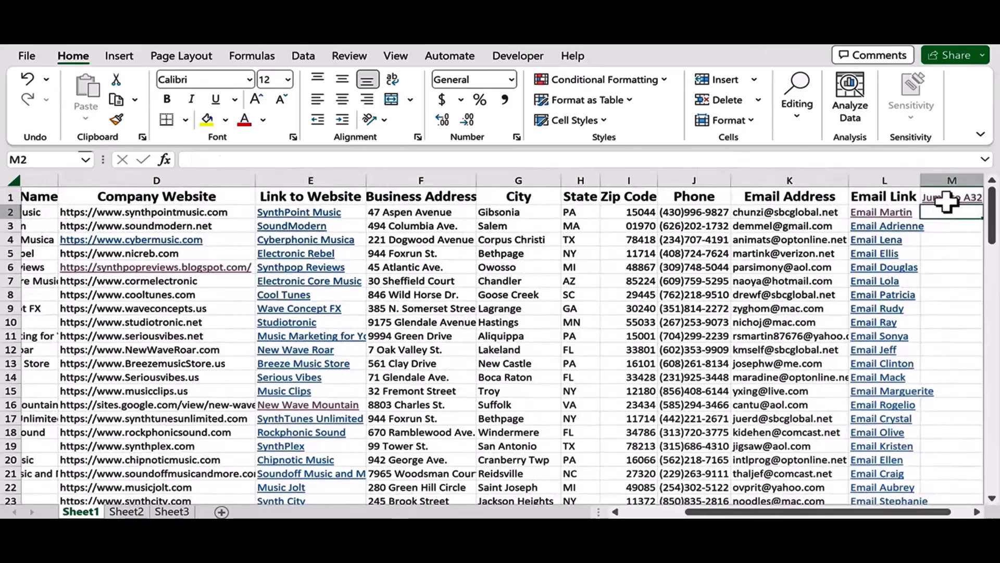
pyautogui.click(947, 199)
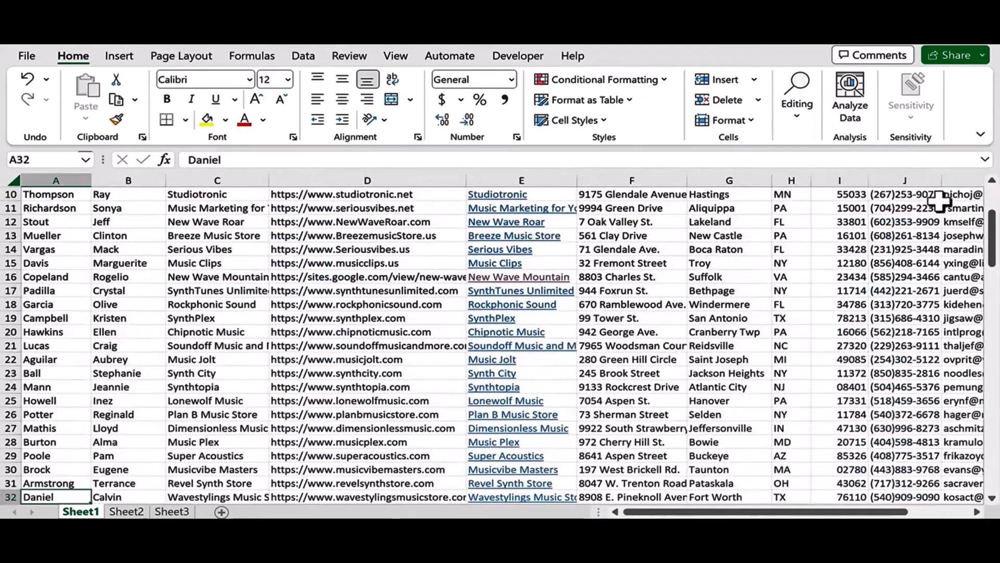
# Open the Insert Hyperlink dialog for cell I12 and close it without adding a link
pyautogui.click(851, 219)
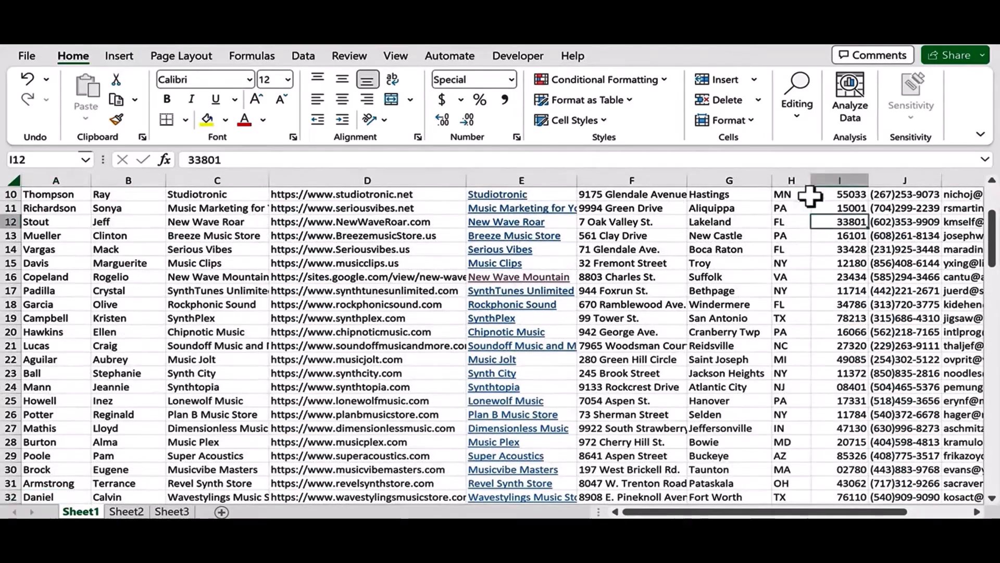
pyautogui.click(125, 58)
pyautogui.click(654, 107)
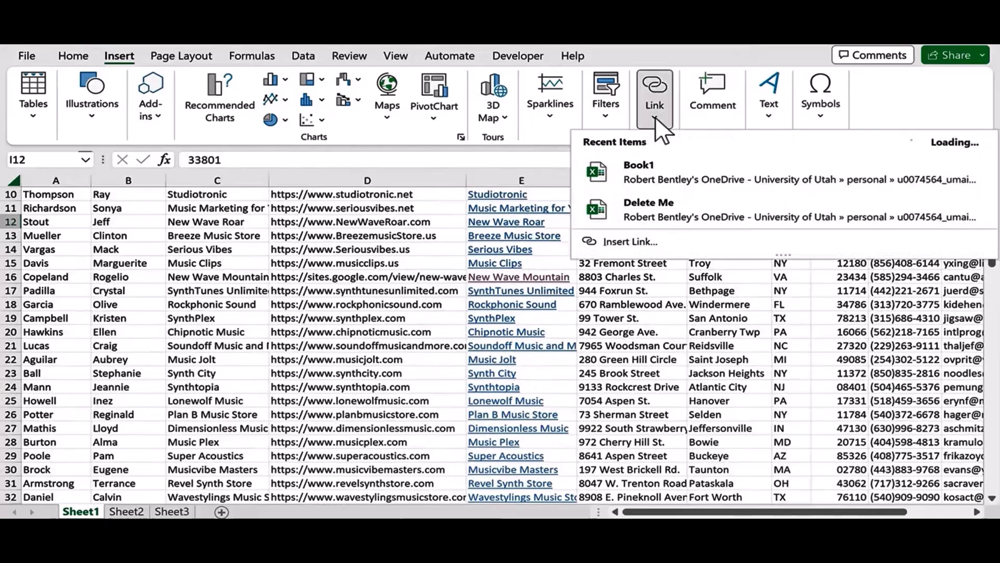
pyautogui.click(620, 242)
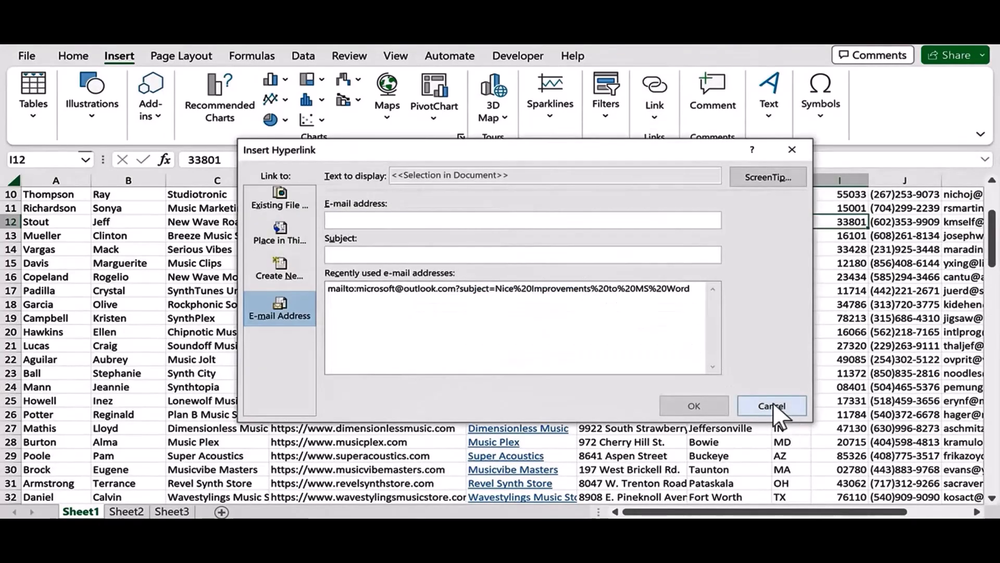
pyautogui.click(773, 406)
# Select the empty cell P6 beyond the Jump to A32 link column
pyautogui.moveTo(791, 511); pyautogui.dragTo(853, 499)
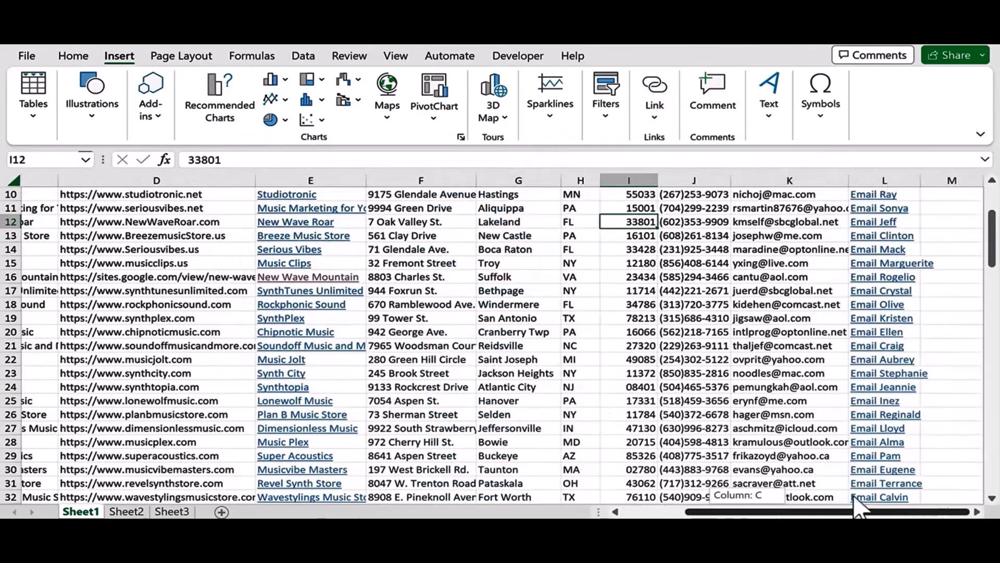
pyautogui.scroll(3, 928, 228)
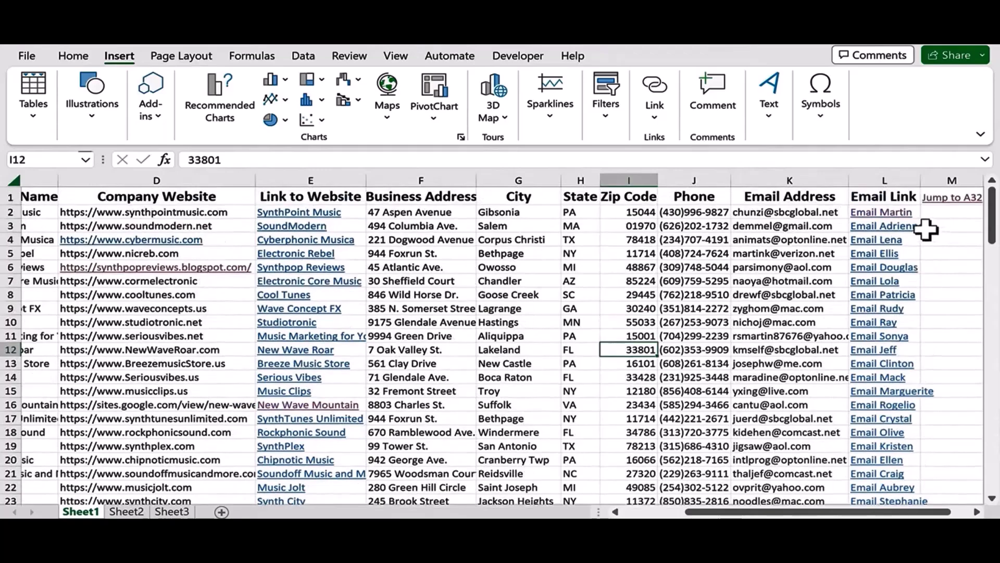
pyautogui.click(967, 215)
pyautogui.press('Right')
pyautogui.click(919, 264)
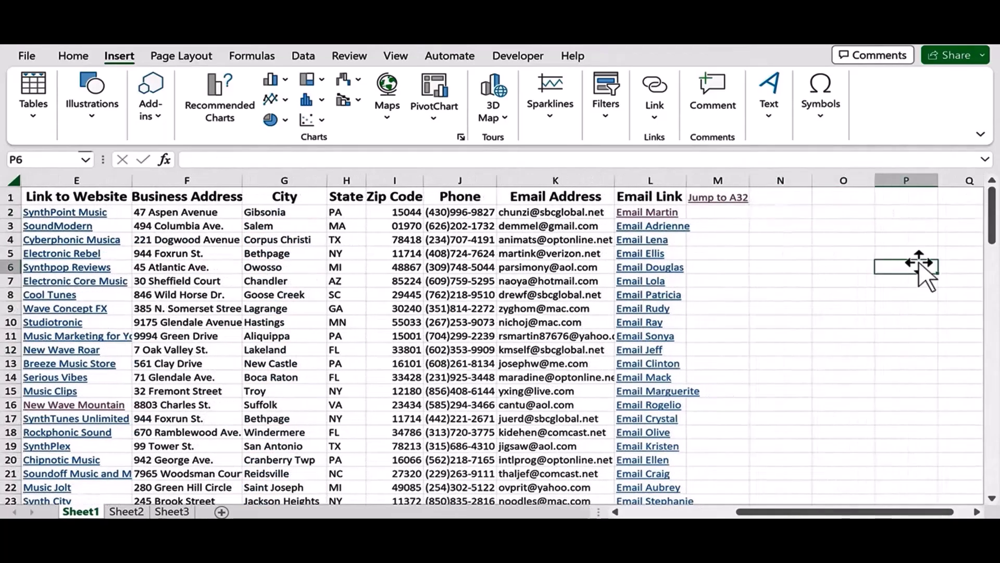